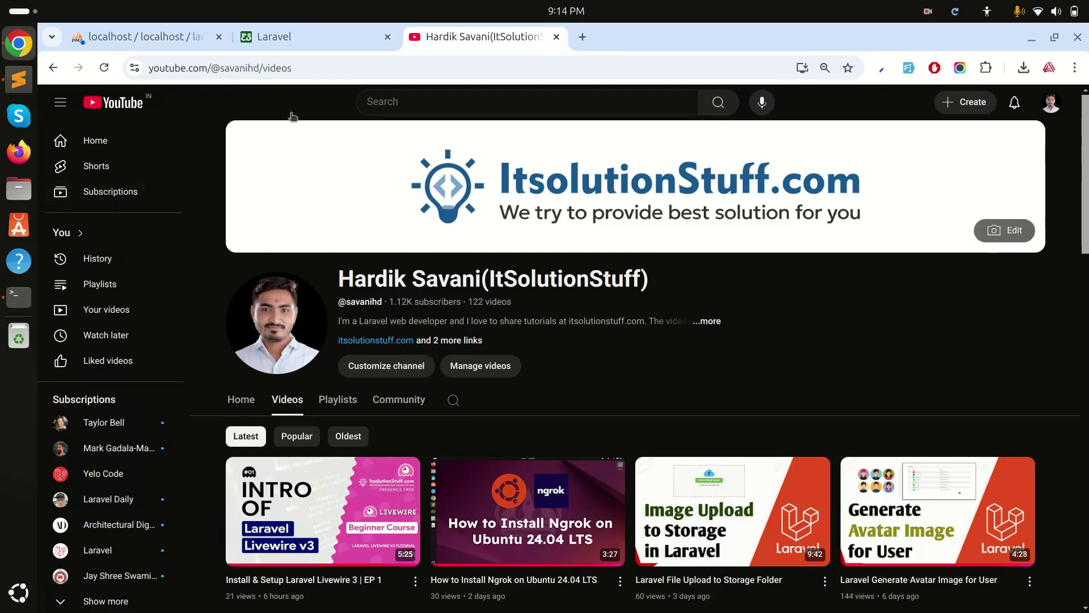
# View the Photo Upload page in Chrome, then return to PhotoUpload.php in Sublime Text
pyautogui.click(303, 43)
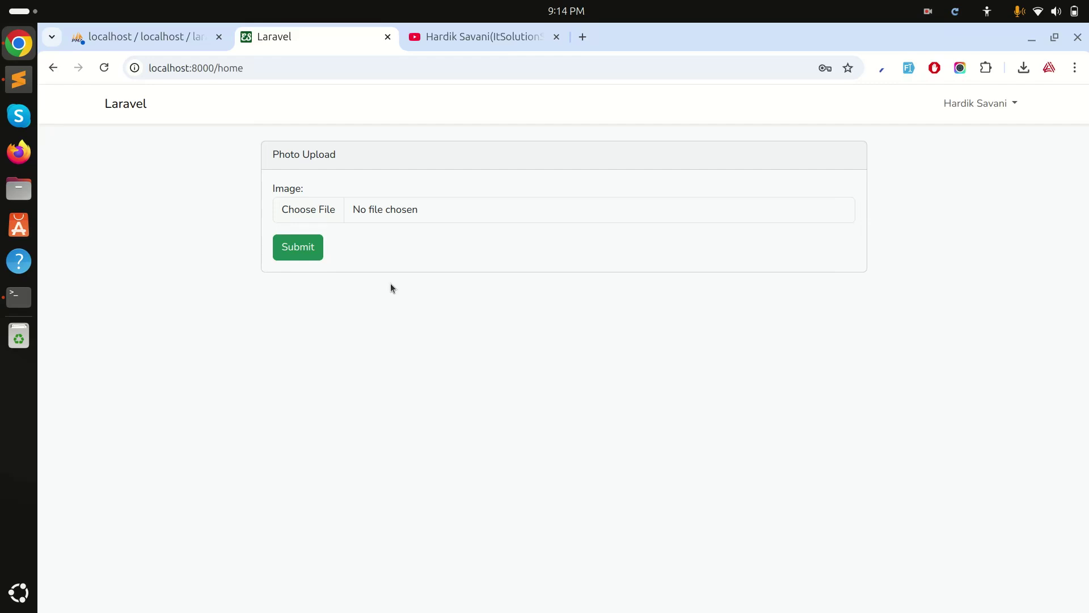
pyautogui.hotkey('alt', 'Tab')
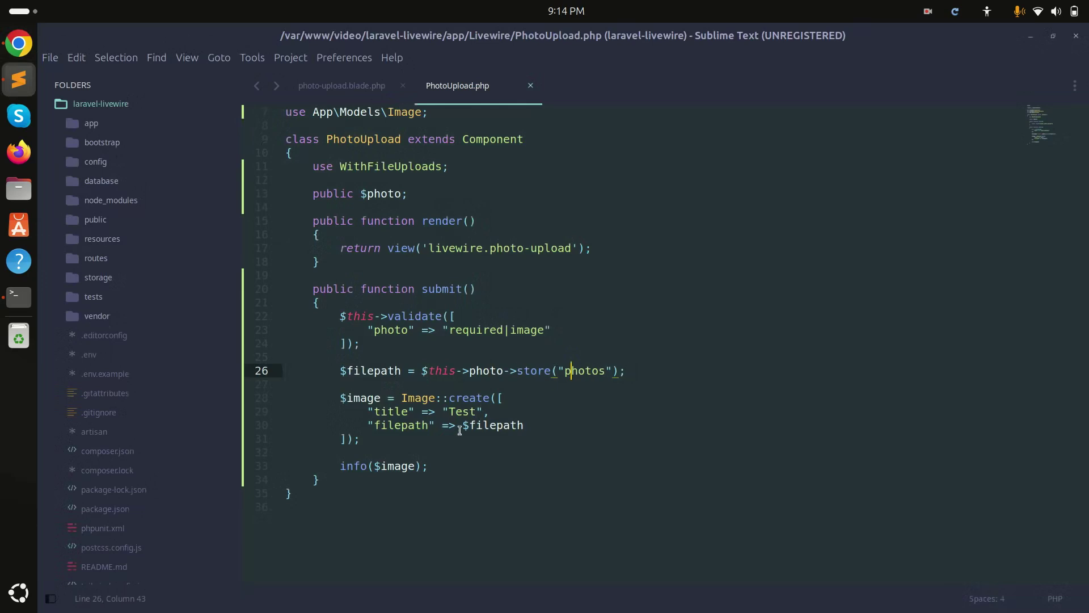
# Add session()->flash("success", "Photo Uploaded Successfully."); after Image::create and save PhotoUpload.php
pyautogui.click(429, 436)
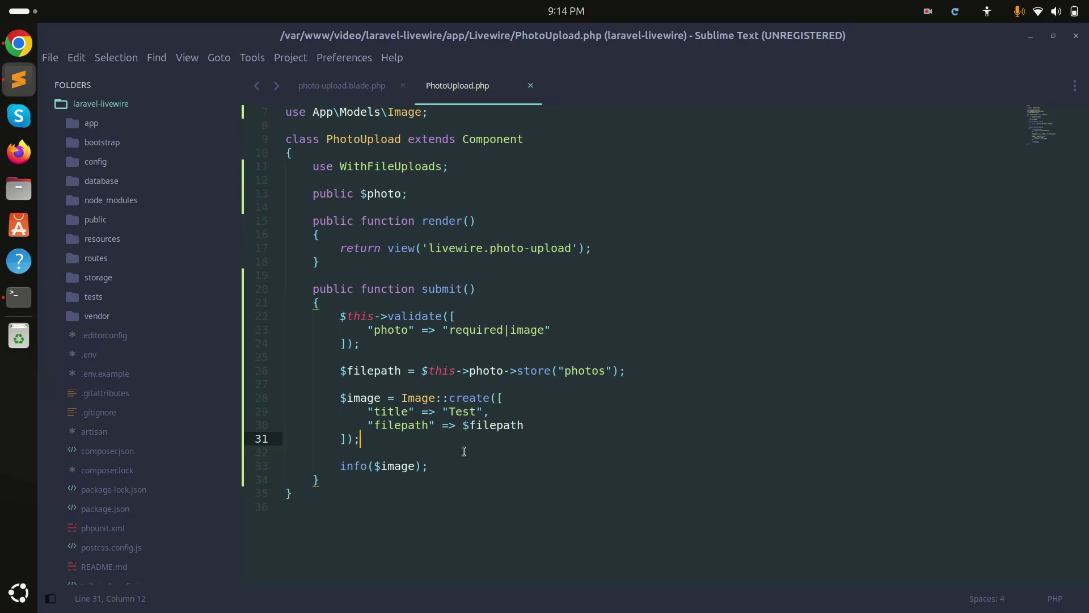
pyautogui.press('Return')
pyautogui.press('Return')
pyautogui.write('se')
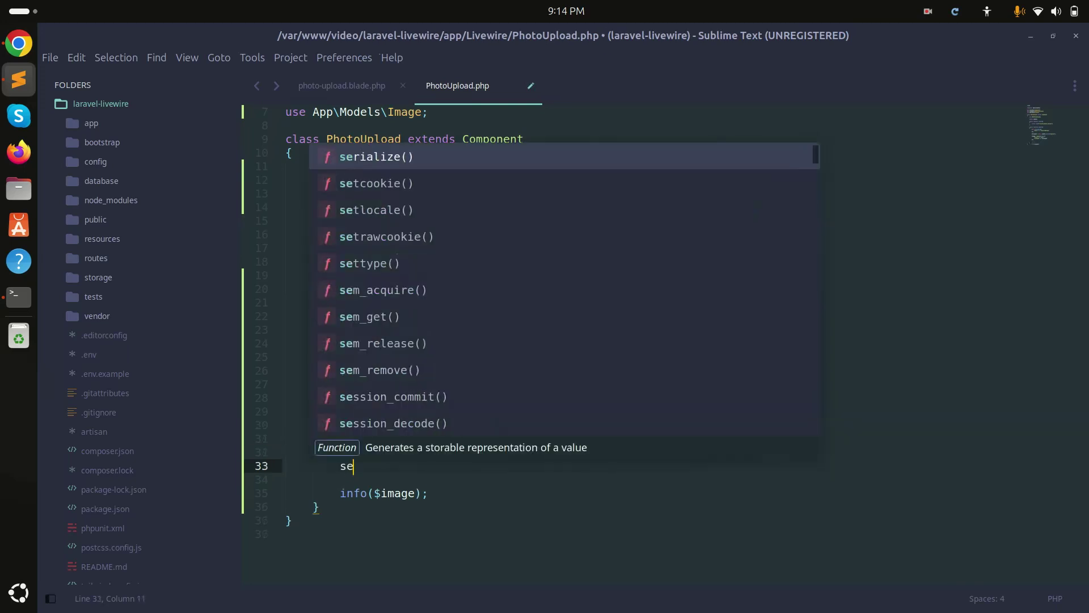
pyautogui.write('ssion')
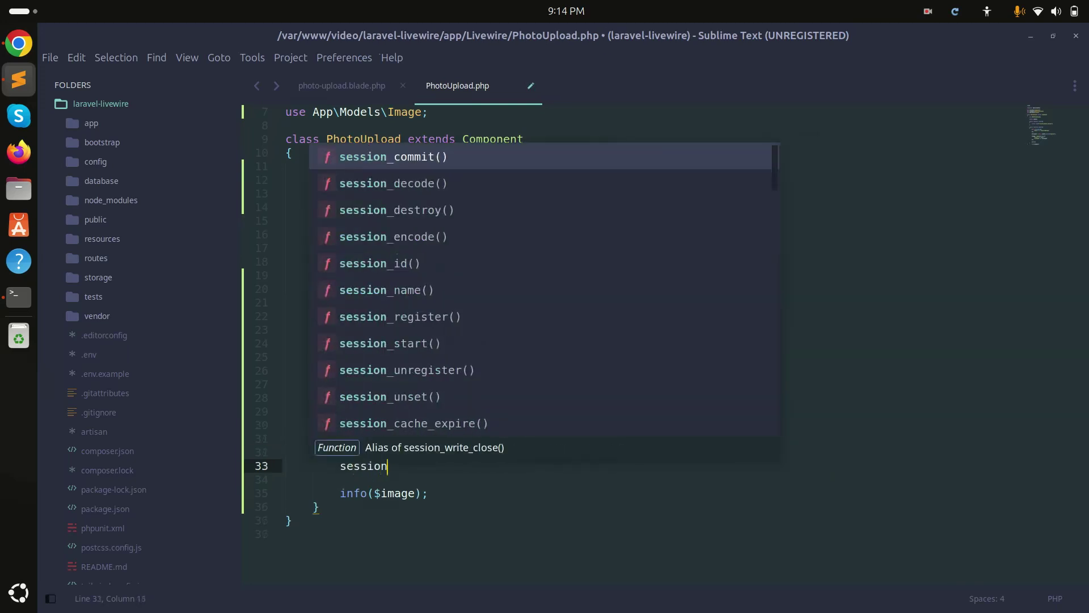
pyautogui.write('()->')
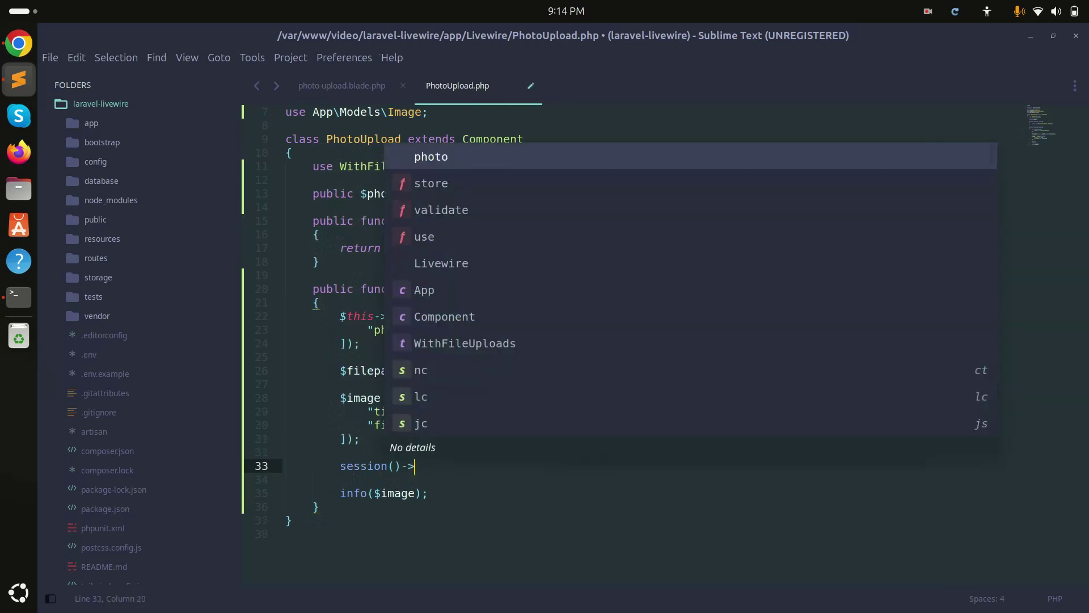
pyautogui.write('flash()')
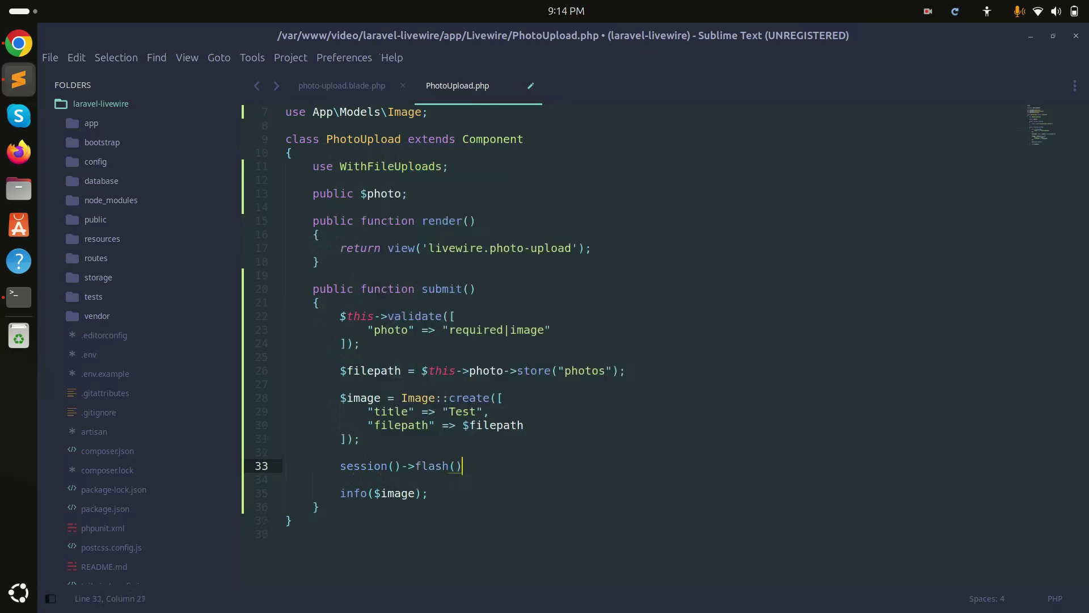
pyautogui.write('"succ')
pyautogui.write('ess')
pyautogui.write(', "')
pyautogui.write('Phoyo')
pyautogui.press('BackSpace')
pyautogui.press('BackSpace')
pyautogui.write('to Upload')
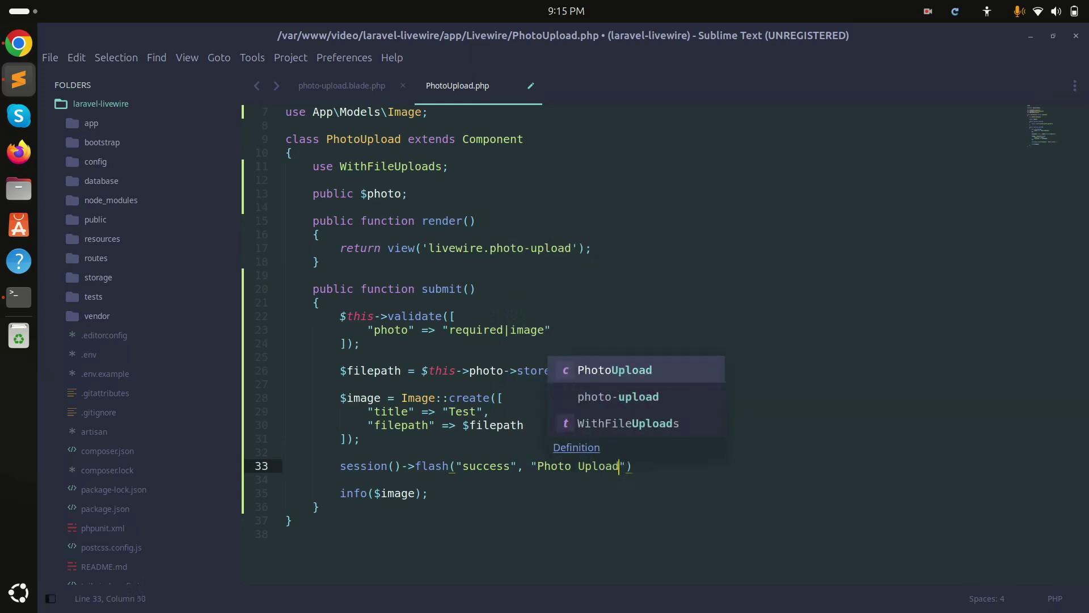
pyautogui.write('ed Success')
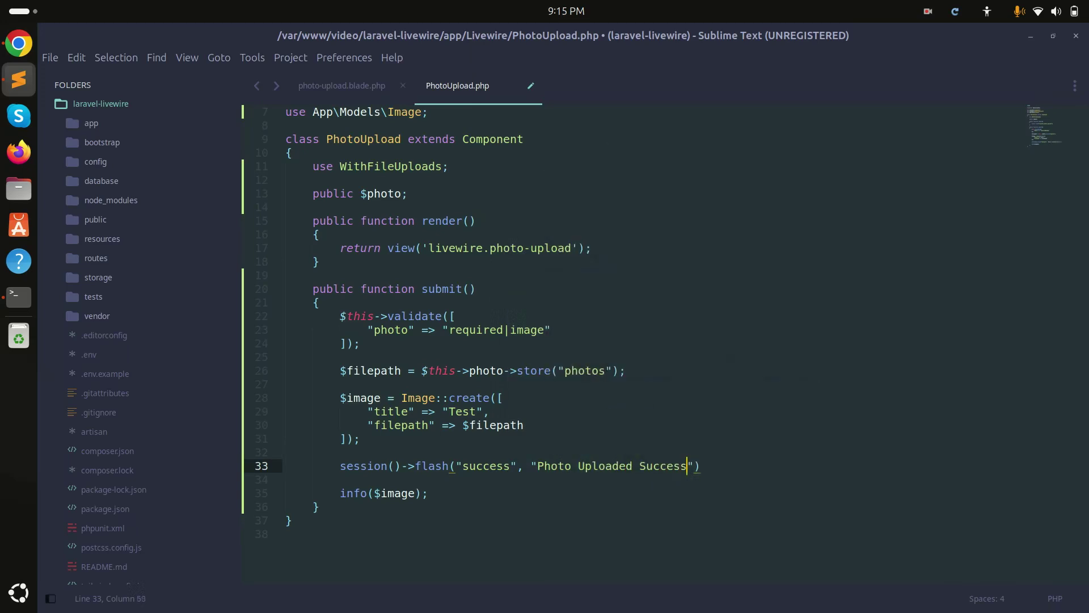
pyautogui.write('fully')
pyautogui.write('.')
pyautogui.press('End')
pyautogui.hotkey('ctrl', 's')
pyautogui.write(';')
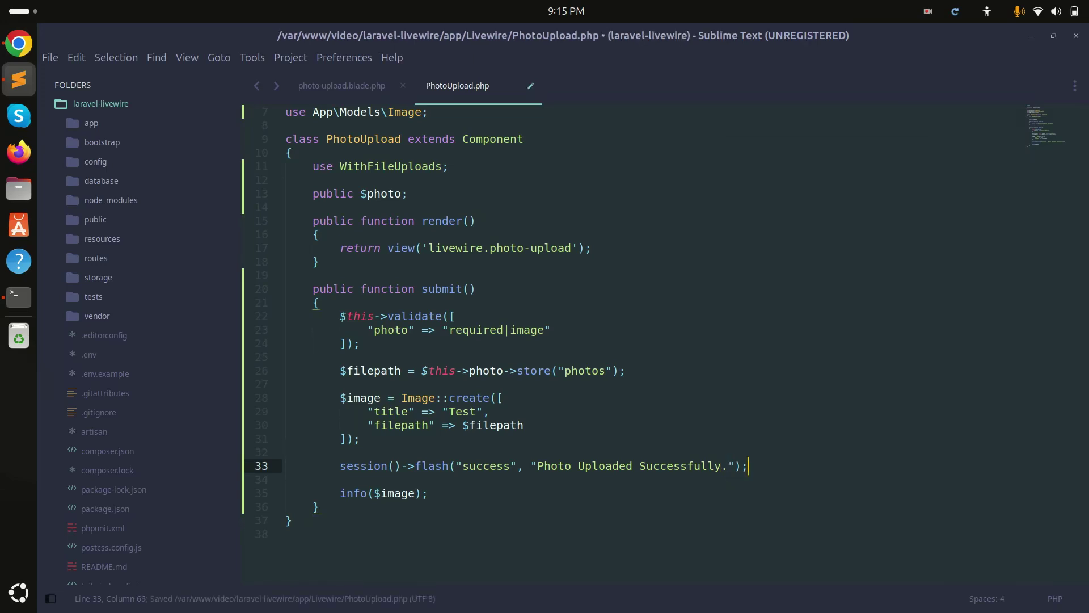
pyautogui.hotkey('ctrl', 's')
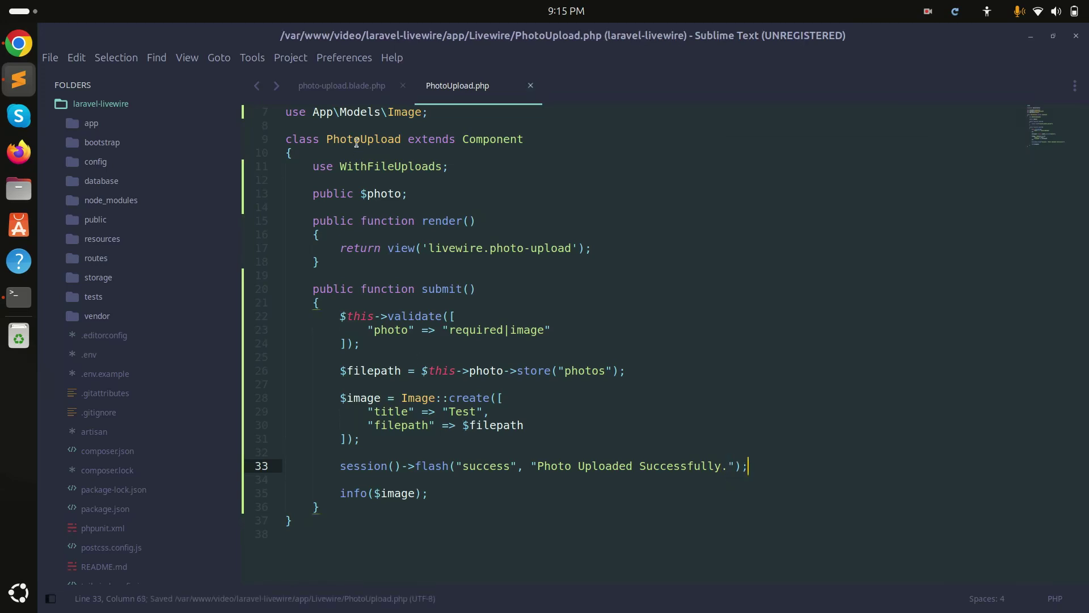
pyautogui.click(344, 89)
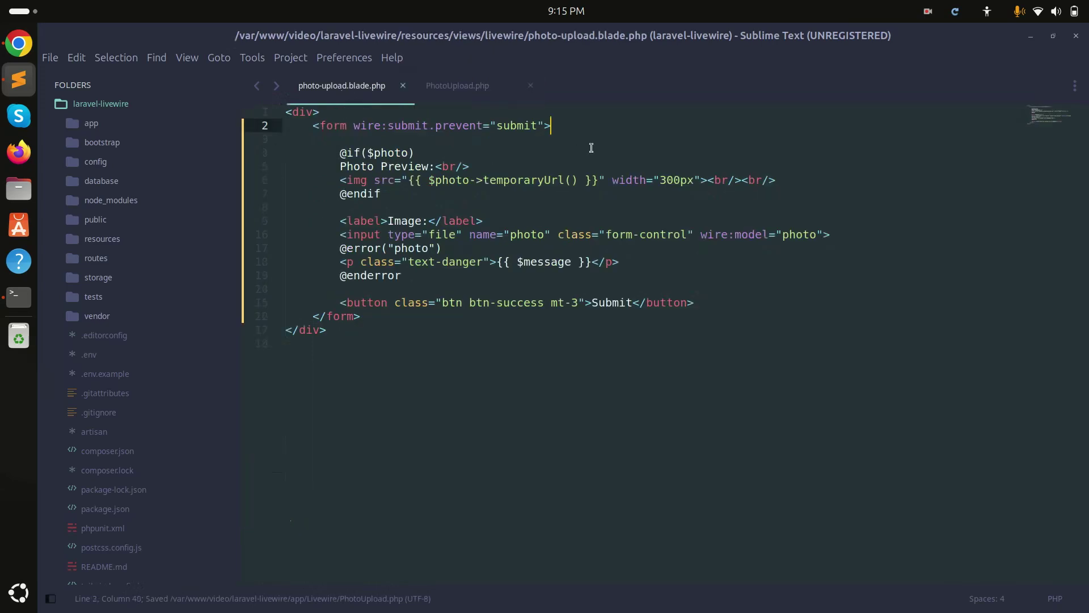
pyautogui.press('Return')
pyautogui.press('Return')
pyautogui.write('@')
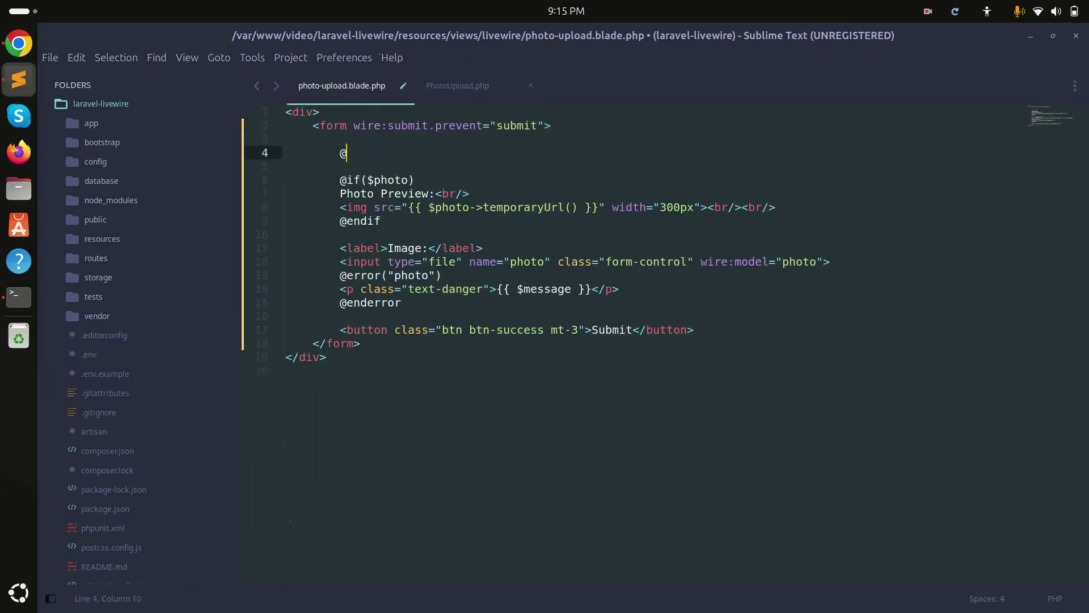
pyautogui.write('session(')
pyautogui.write('"success')
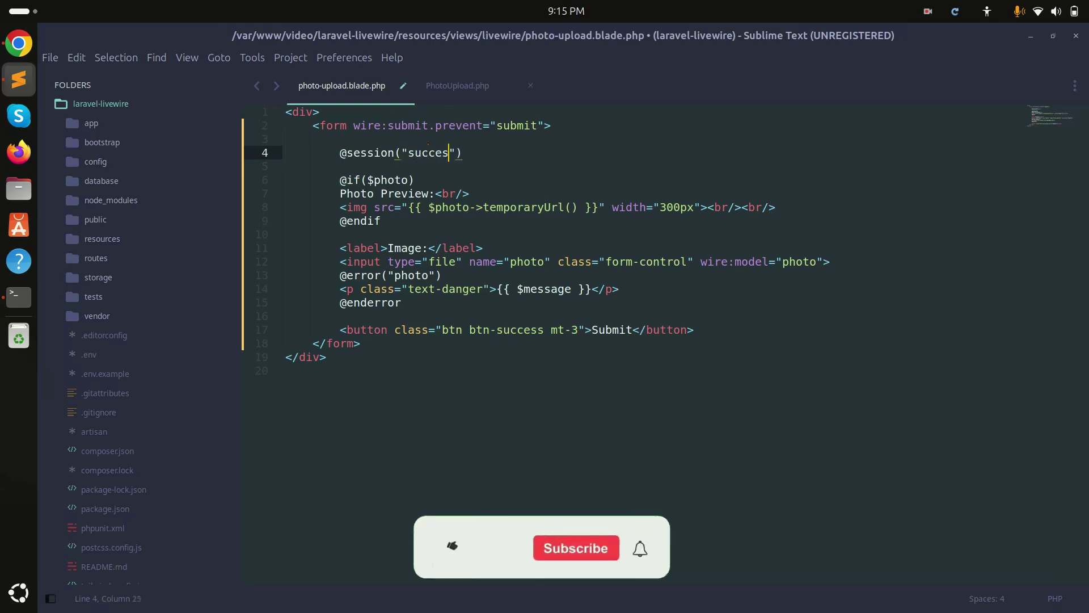
pyautogui.press('End')
pyautogui.press('Return')
pyautogui.write('@e')
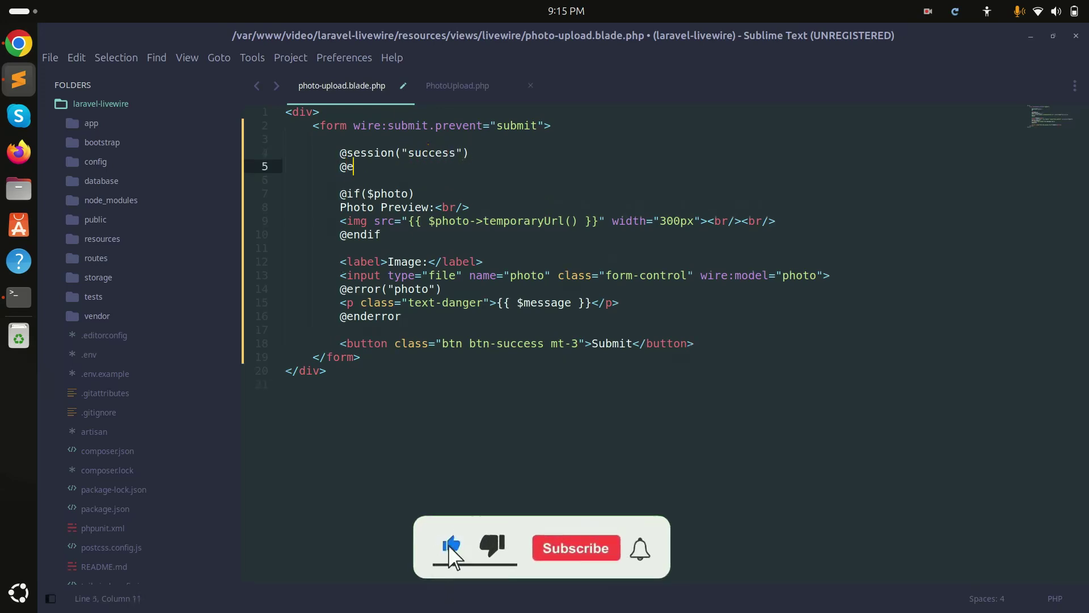
pyautogui.write('ndsessio')
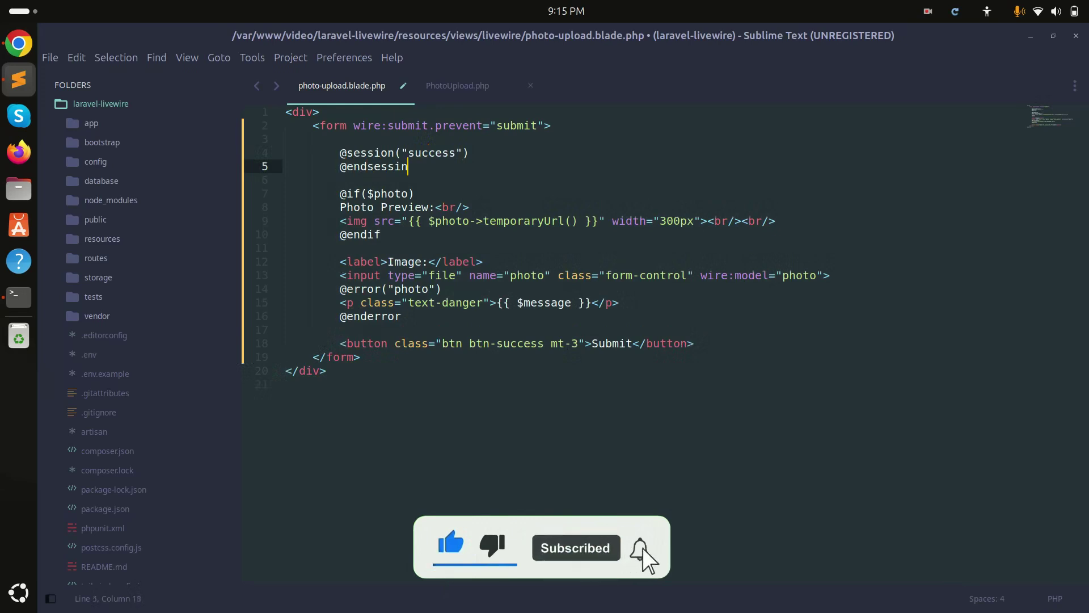
pyautogui.write('n')
pyautogui.press('Up')
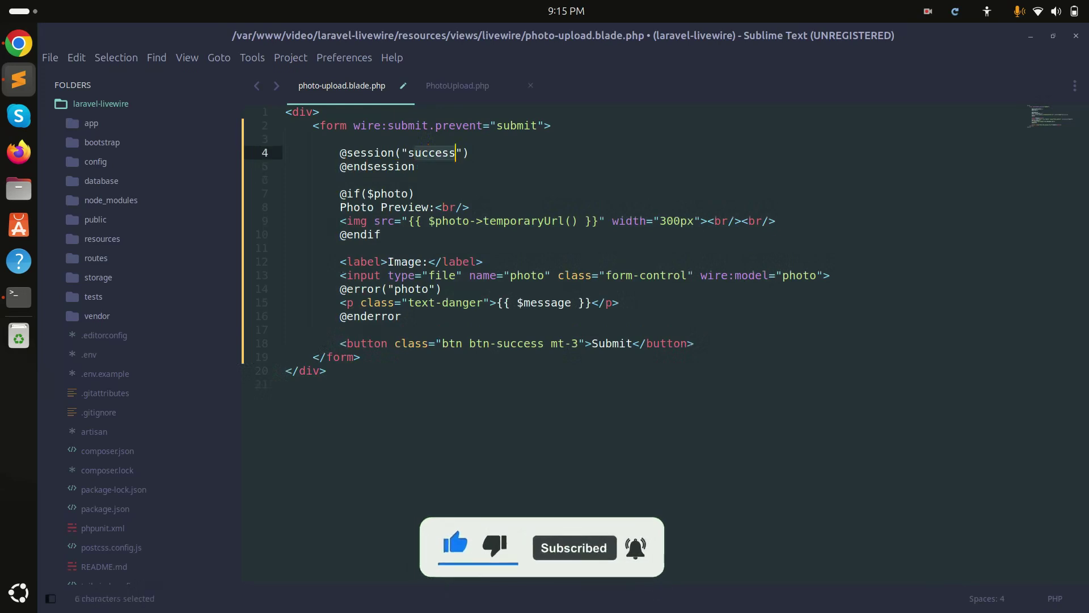
# Put a <div class="alert alert-success">{{ $value }}</div> inside the success block and save
pyautogui.press('Right')
pyautogui.press('Right')
pyautogui.press('Right')
pyautogui.press('Return')
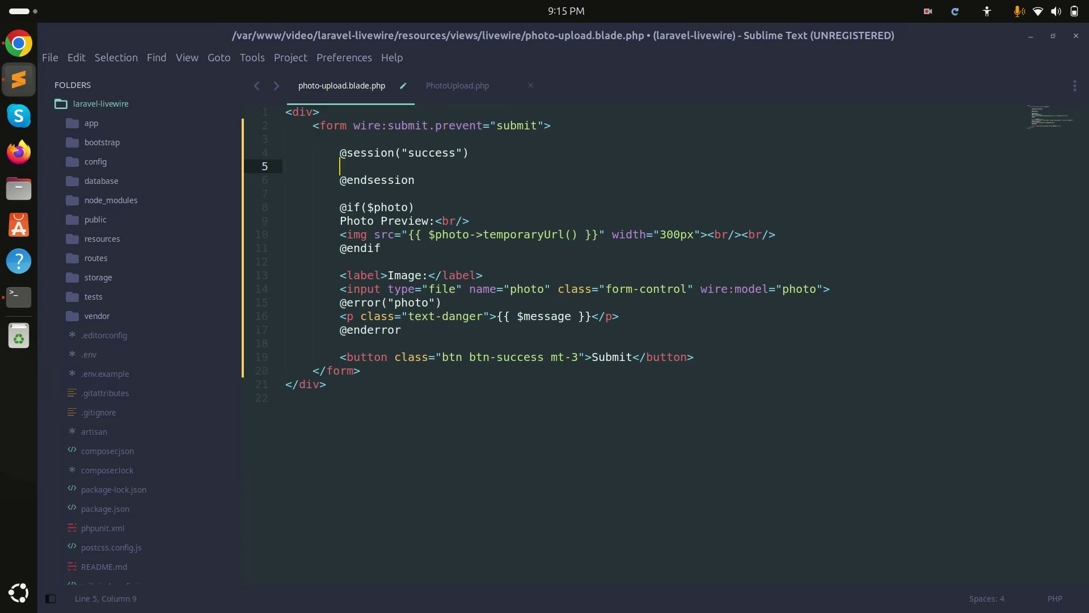
pyautogui.write('div')
pyautogui.press('Tab')
pyautogui.press('Left')
pyautogui.write('cla')
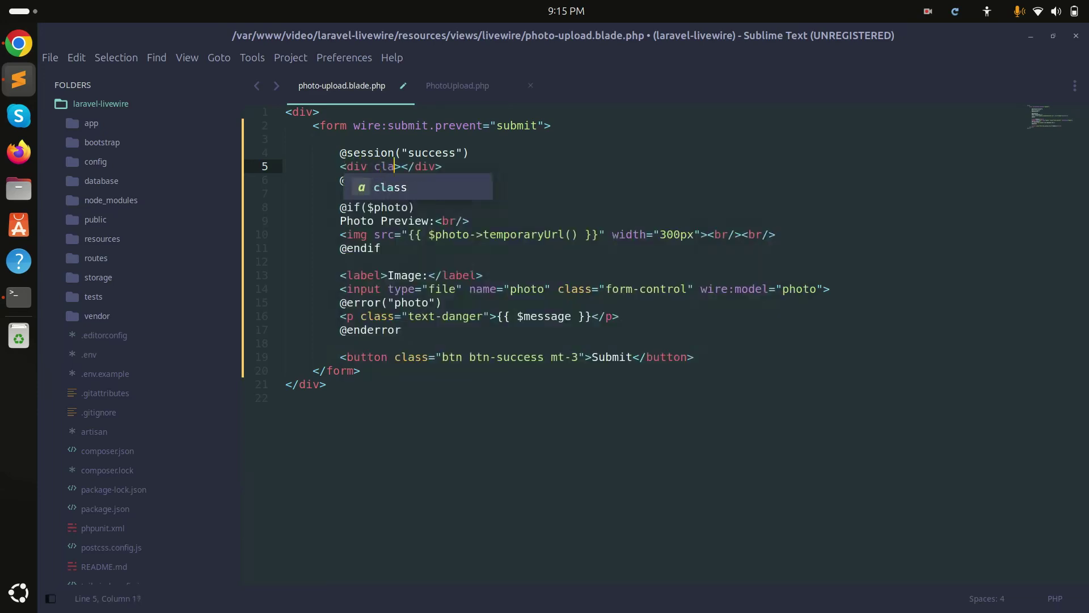
pyautogui.press('Tab')
pyautogui.write('alert a')
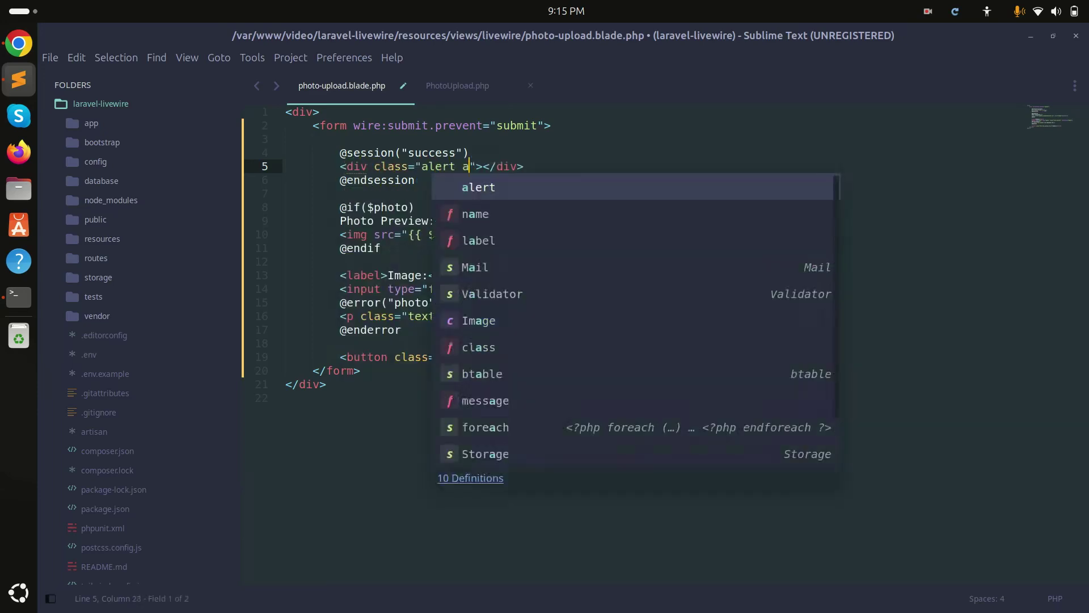
pyautogui.press('Tab')
pyautogui.write('-suc')
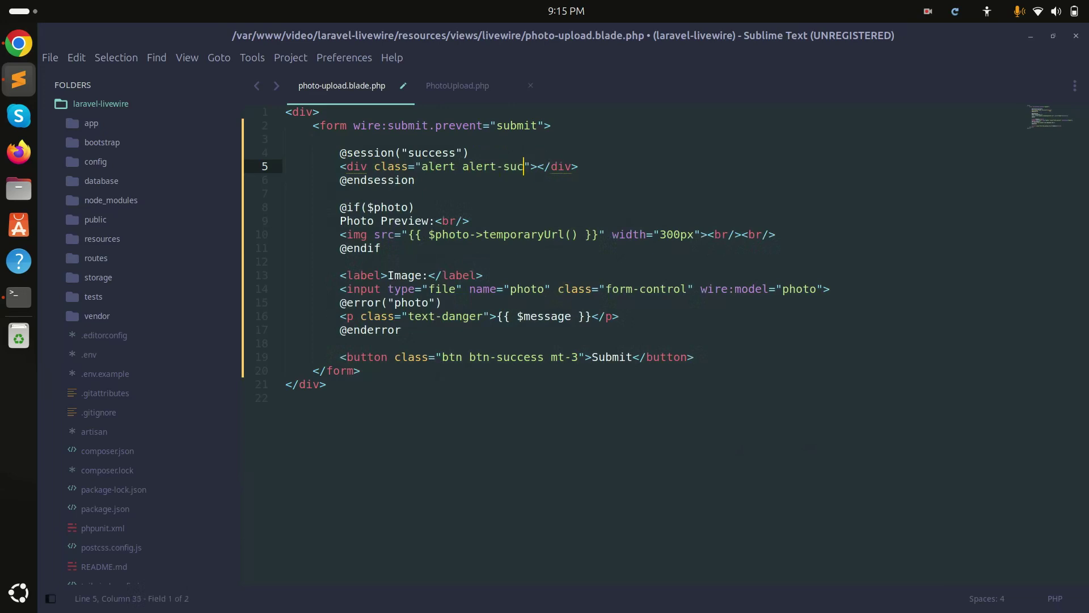
pyautogui.write('cess')
pyautogui.press('Right')
pyautogui.press('Right')
pyautogui.press('Return')
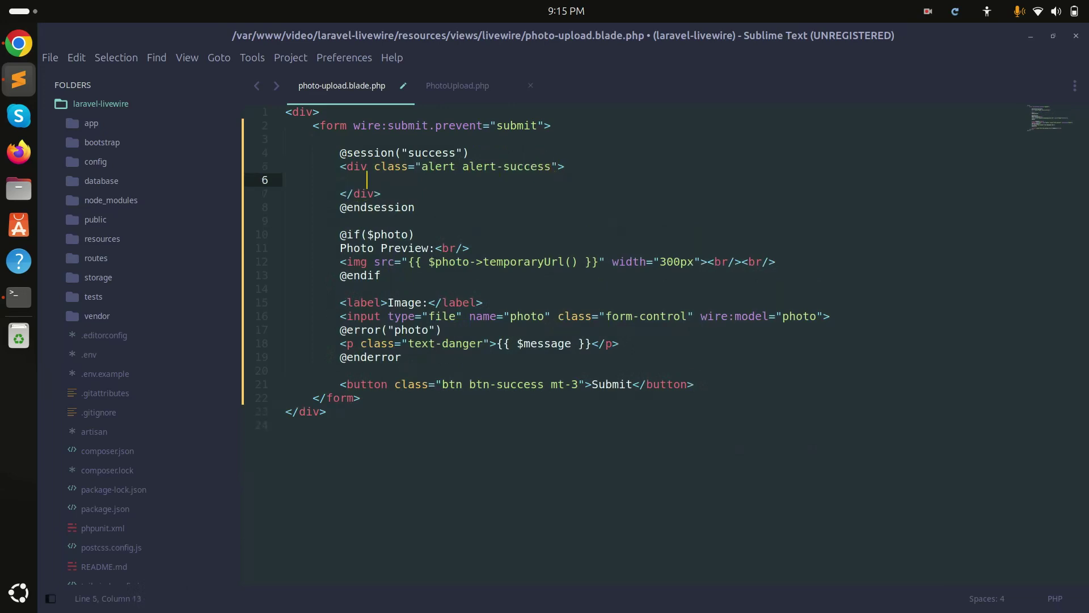
pyautogui.write('{{ ')
pyautogui.write('$value')
pyautogui.hotkey('ctrl', 's')
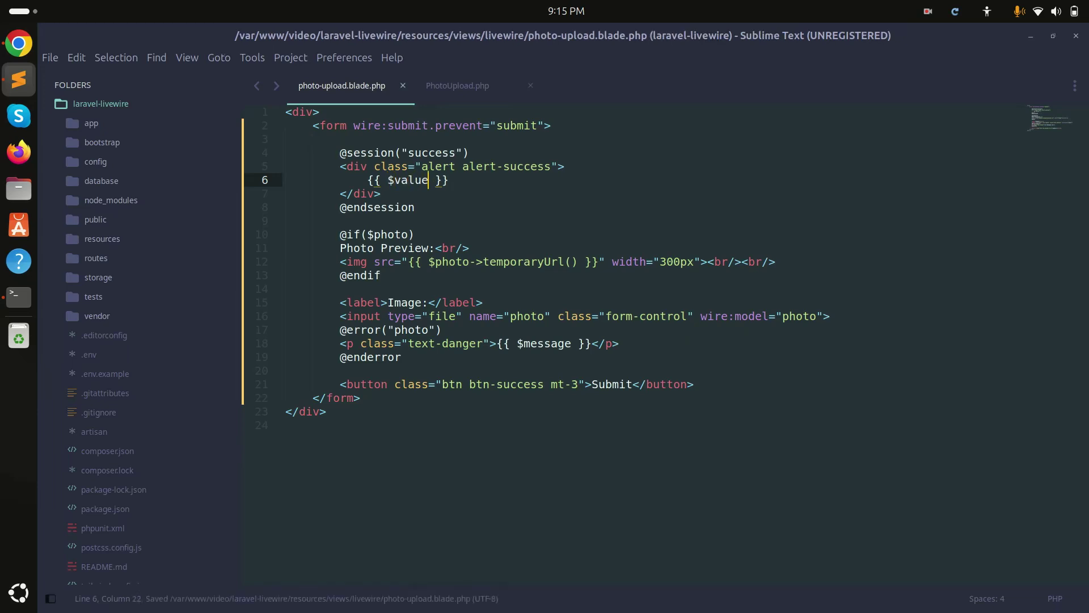
pyautogui.hotkey('alt', 'Tab')
# Upload haribhai-thumbnail.png through the reloaded form and confirm the 'Photo Uploaded Successfully.' message
pyautogui.click(104, 67)
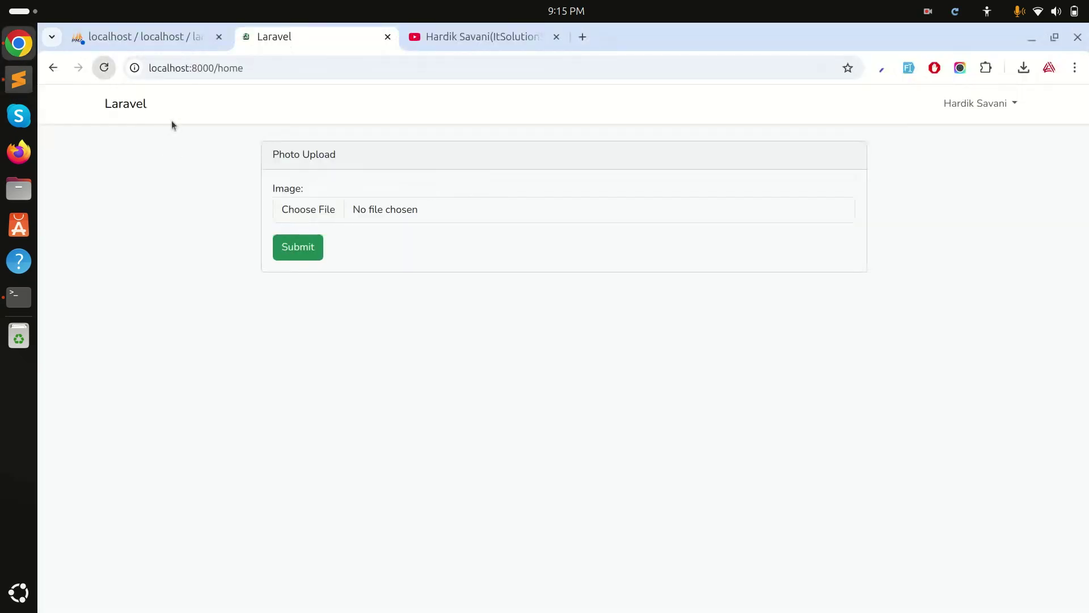
pyautogui.click(381, 213)
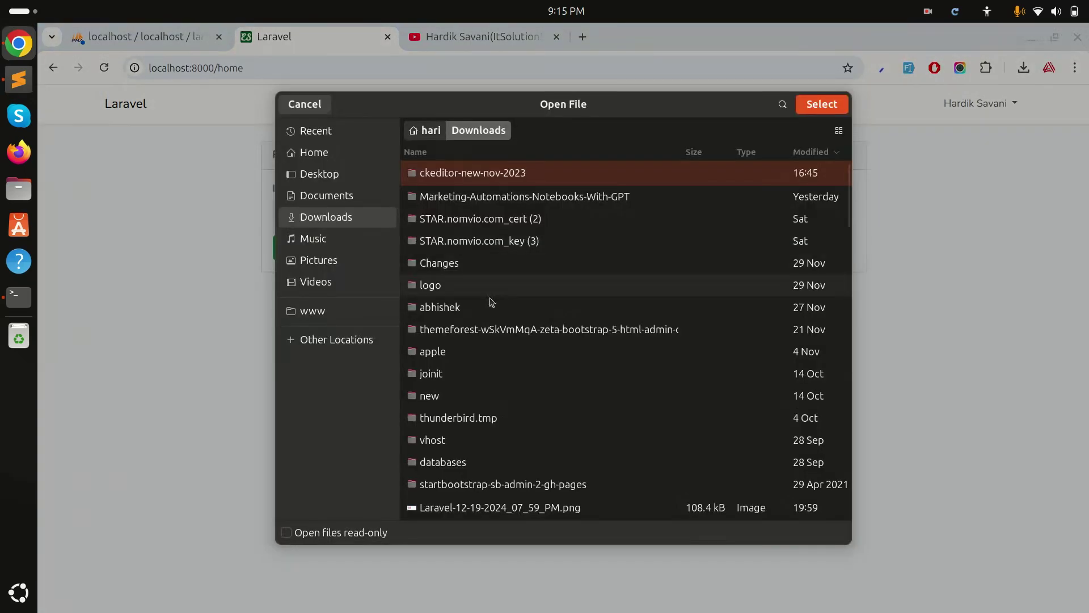
pyautogui.scroll(-2, 511, 341)
pyautogui.scroll(-3, 510, 341)
pyautogui.doubleClick(451, 358)
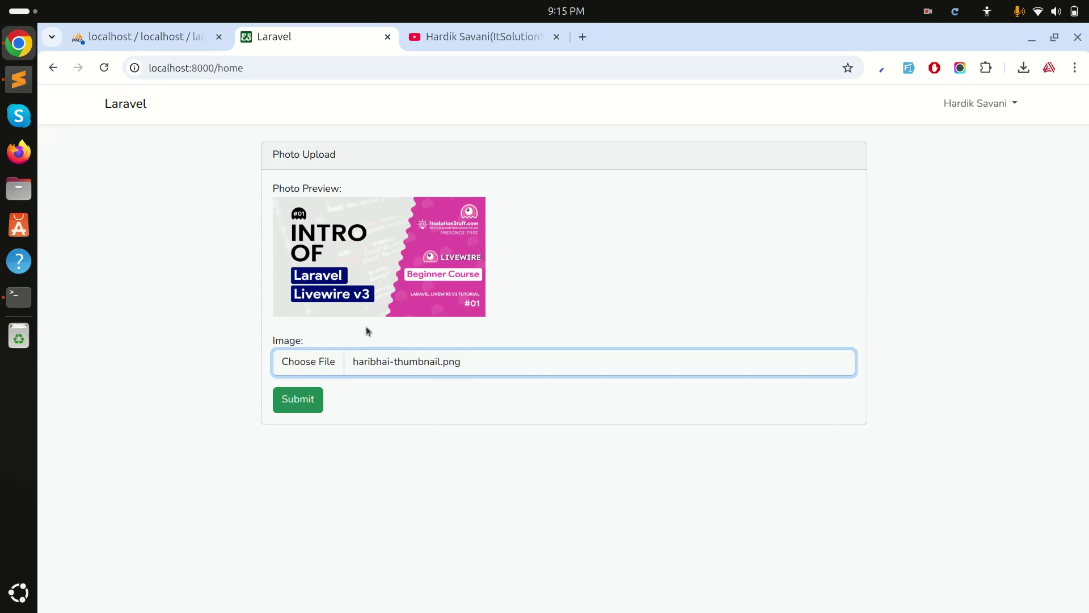
pyautogui.click(298, 399)
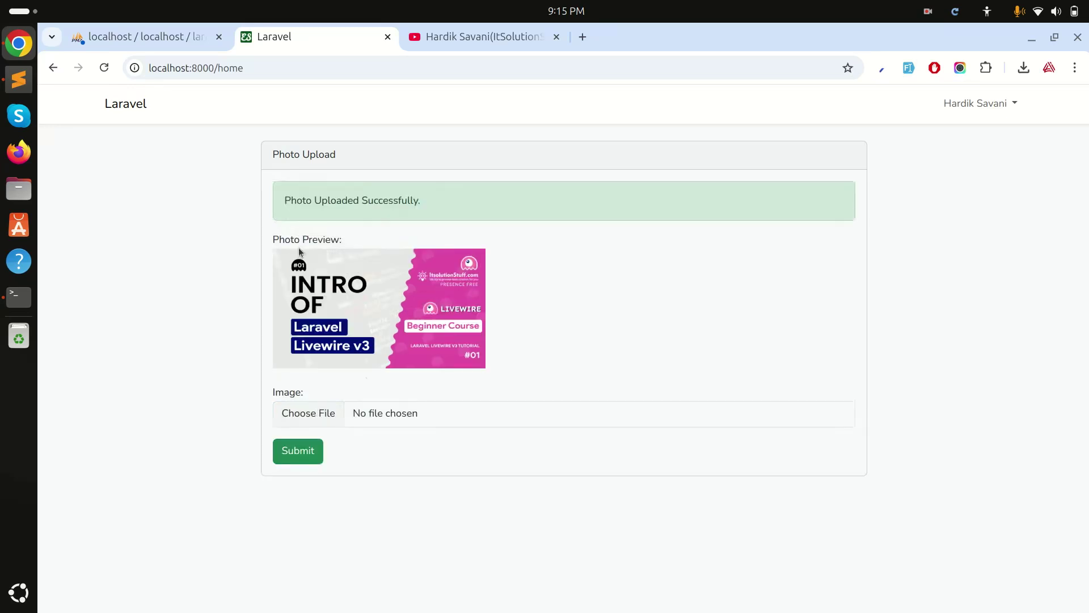
pyautogui.moveTo(283, 202); pyautogui.dragTo(460, 204)
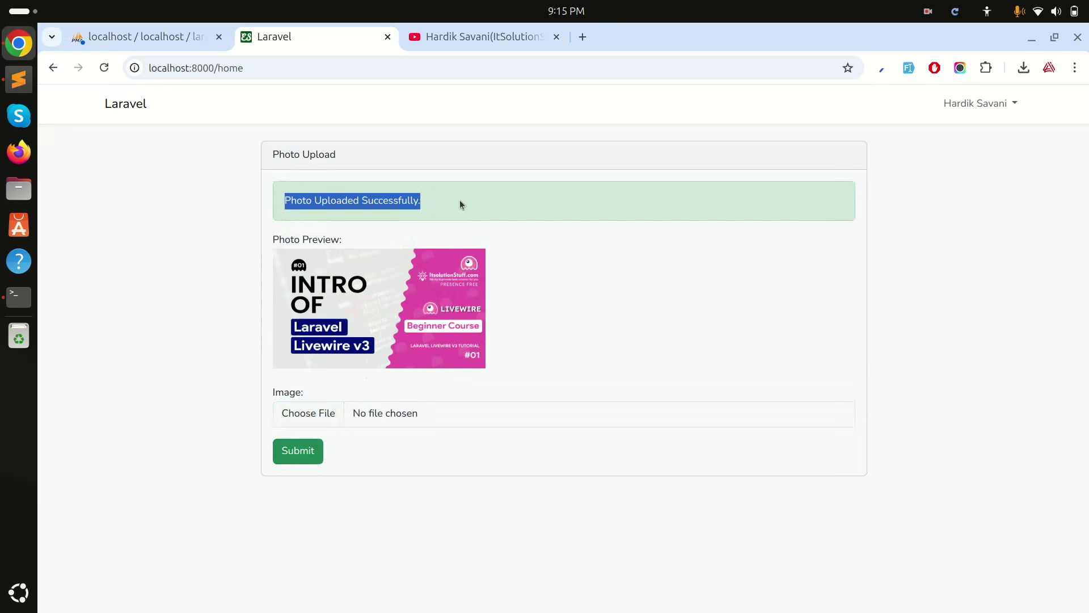
pyautogui.hotkey('alt', 'Tab')
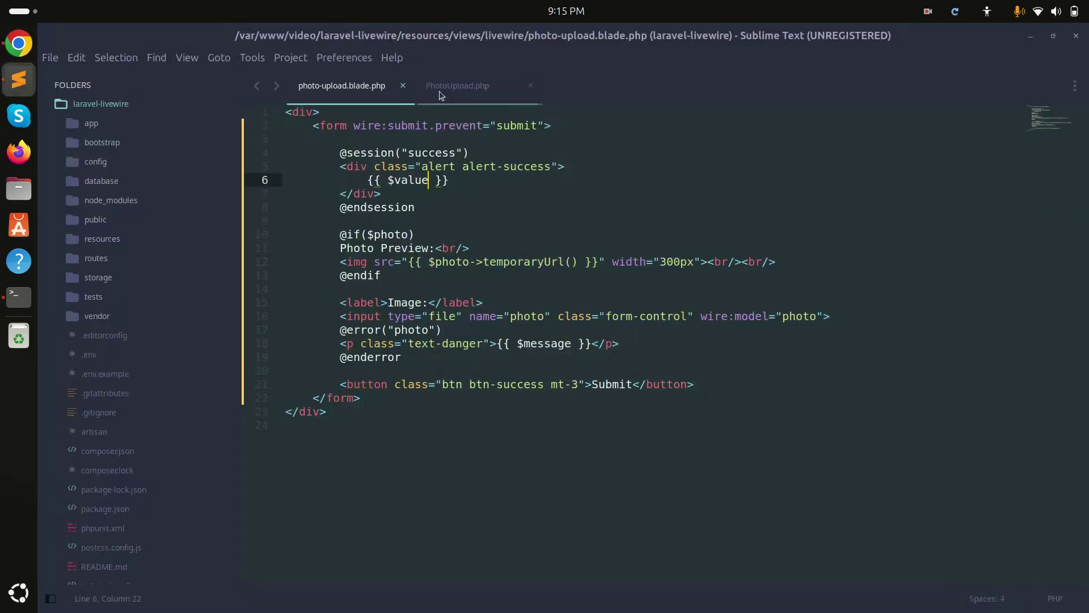
# Add session()->flash("error", "Something is wrong.") below the success flash and save PhotoUpload.php
pyautogui.click(447, 88)
pyautogui.click(388, 465)
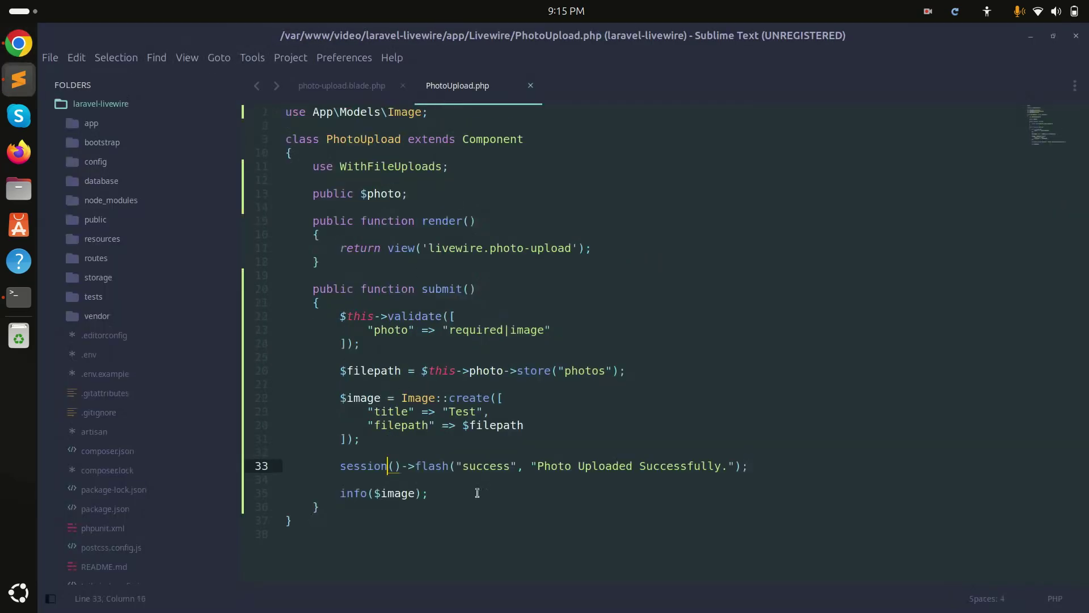
pyautogui.click(746, 465)
pyautogui.press('Return')
pyautogui.write('sessi')
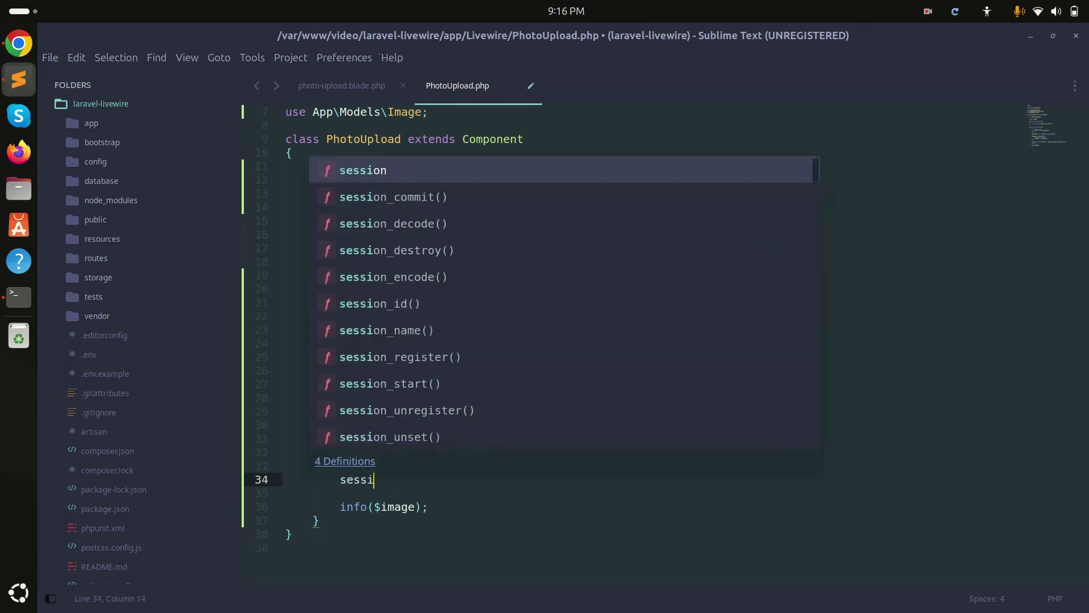
pyautogui.write('on()->f')
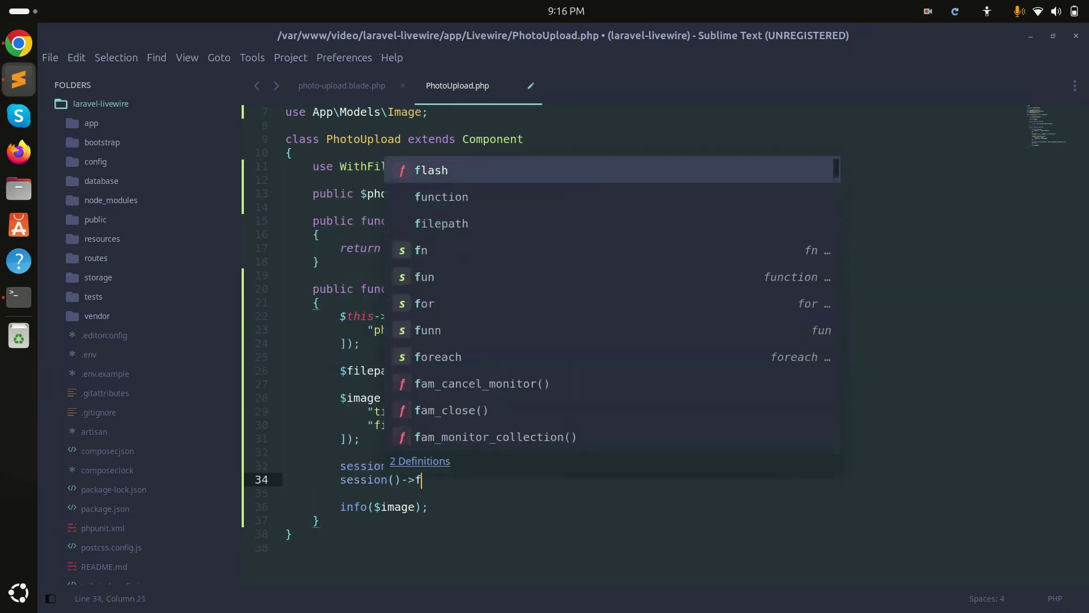
pyautogui.write('lash("')
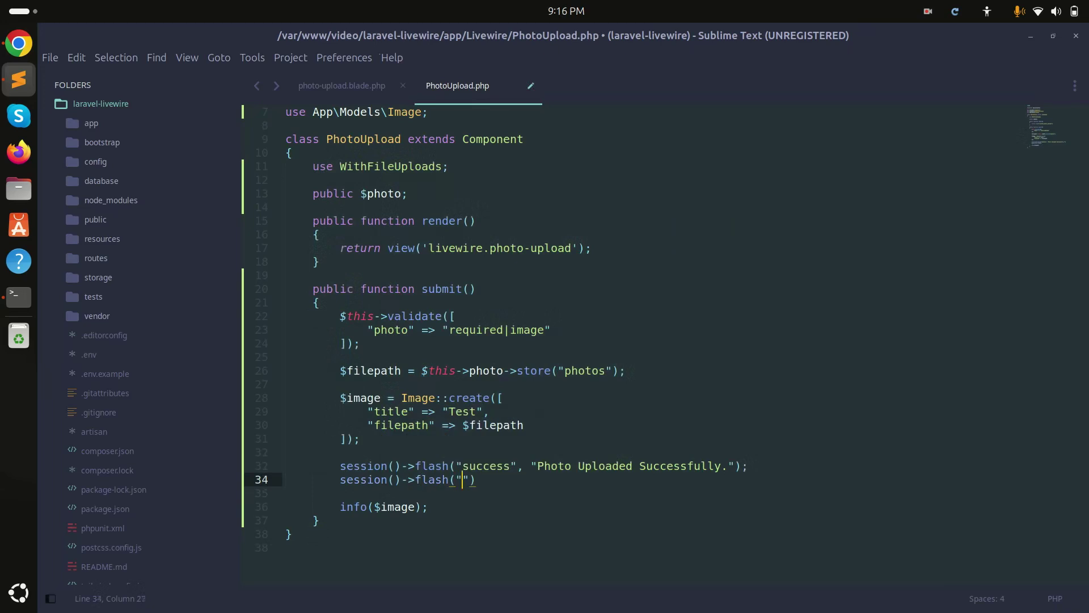
pyautogui.write('error",')
pyautogui.write(' "Something i')
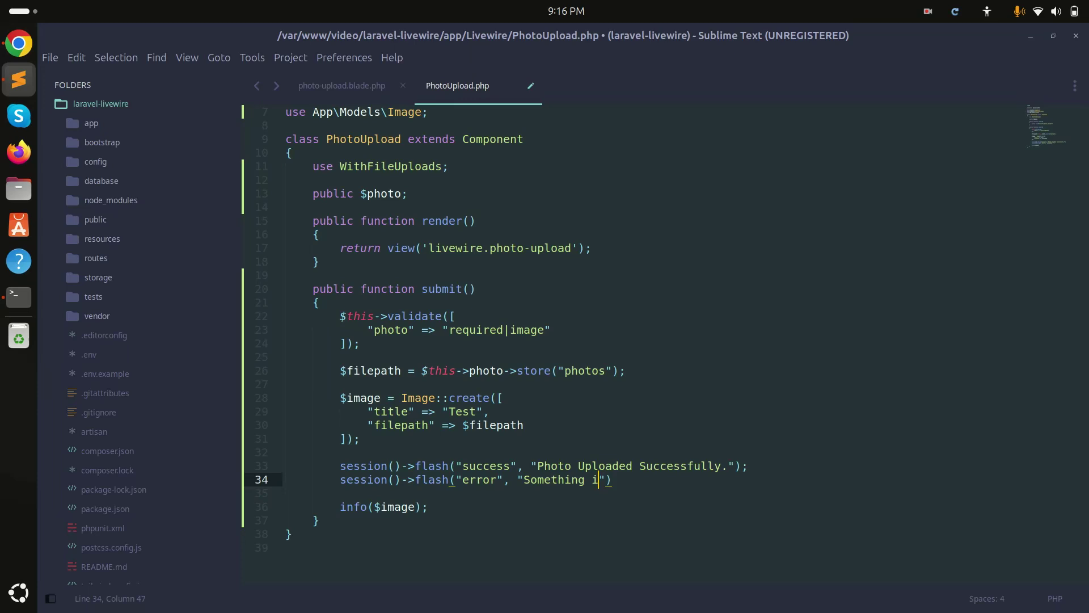
pyautogui.write('s wrong')
pyautogui.write('.')
pyautogui.hotkey('ctrl', 's')
pyautogui.write(';')
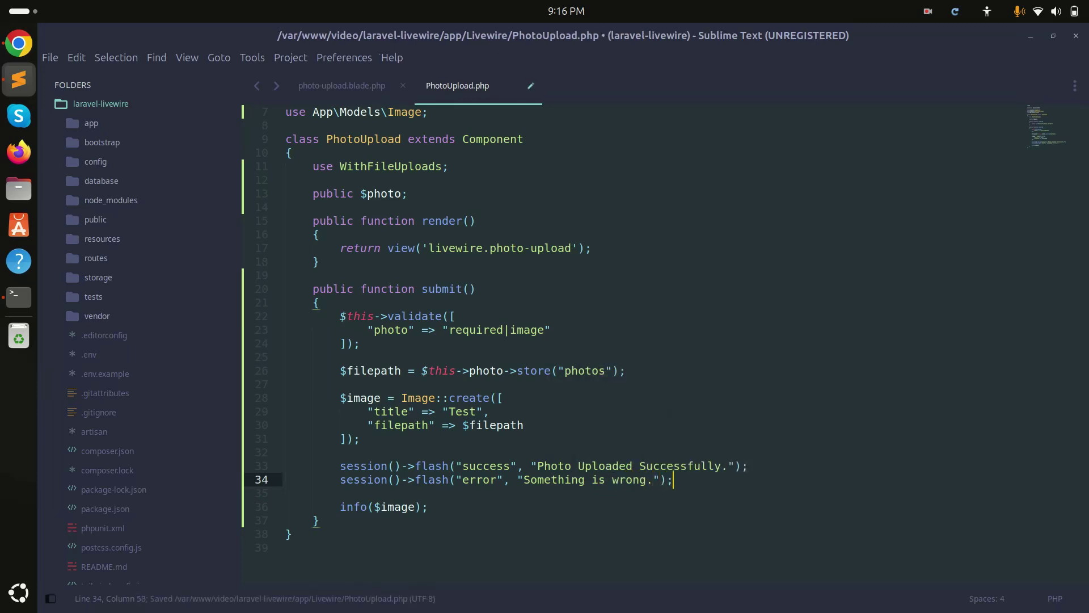
pyautogui.hotkey('ctrl', 's')
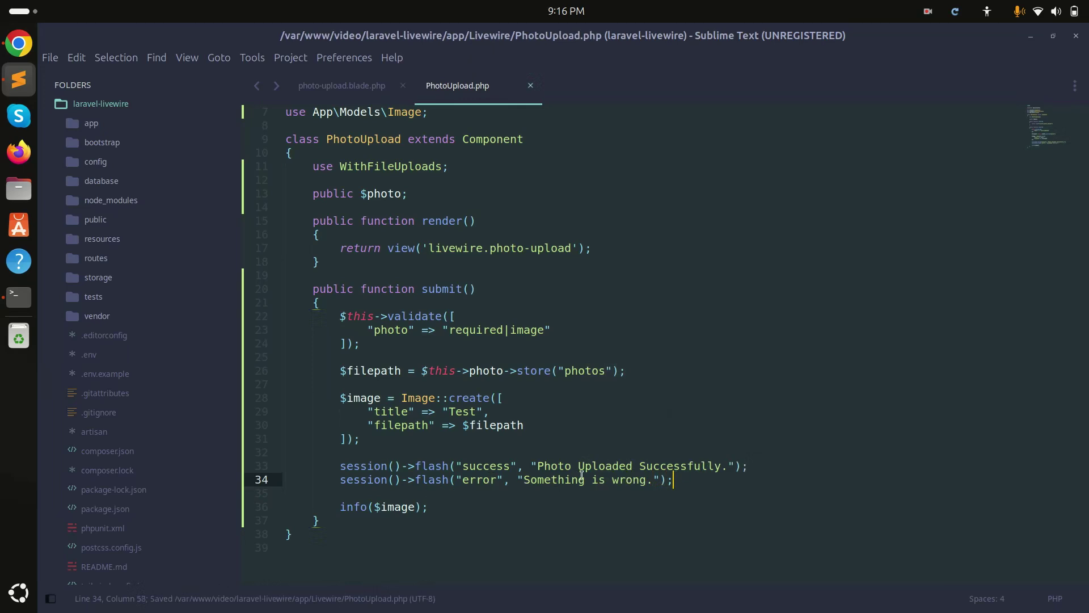
pyautogui.click(353, 88)
pyautogui.click(440, 208)
pyautogui.press('Return')
pyautogui.press('Return')
pyautogui.write('@')
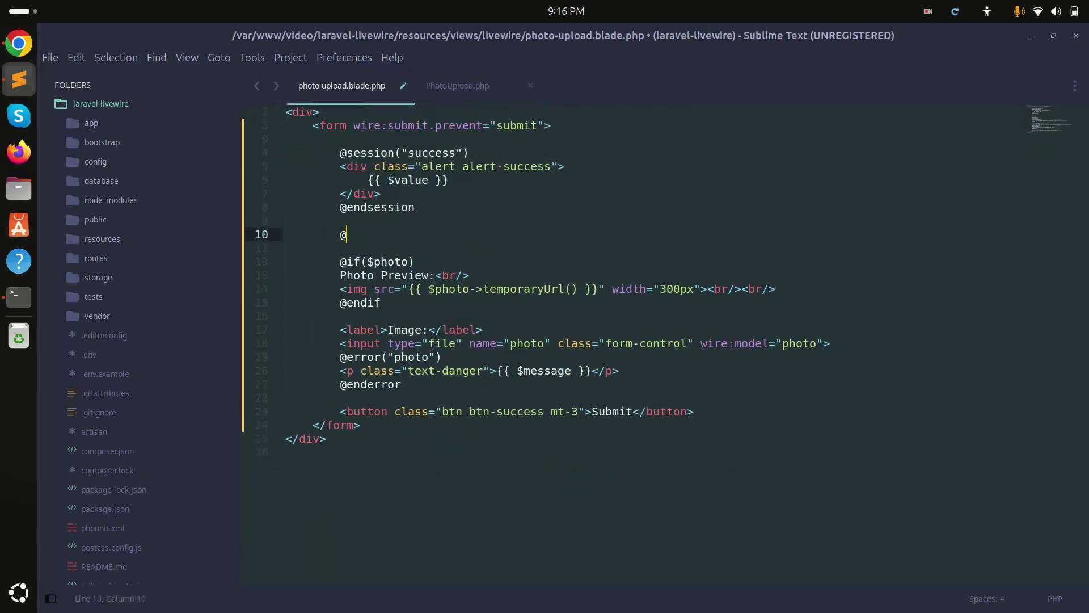
pyautogui.write('sessio')
pyautogui.write('n(0')
pyautogui.press('Delete')
pyautogui.write('"error')
pyautogui.press('End')
pyautogui.press('Return')
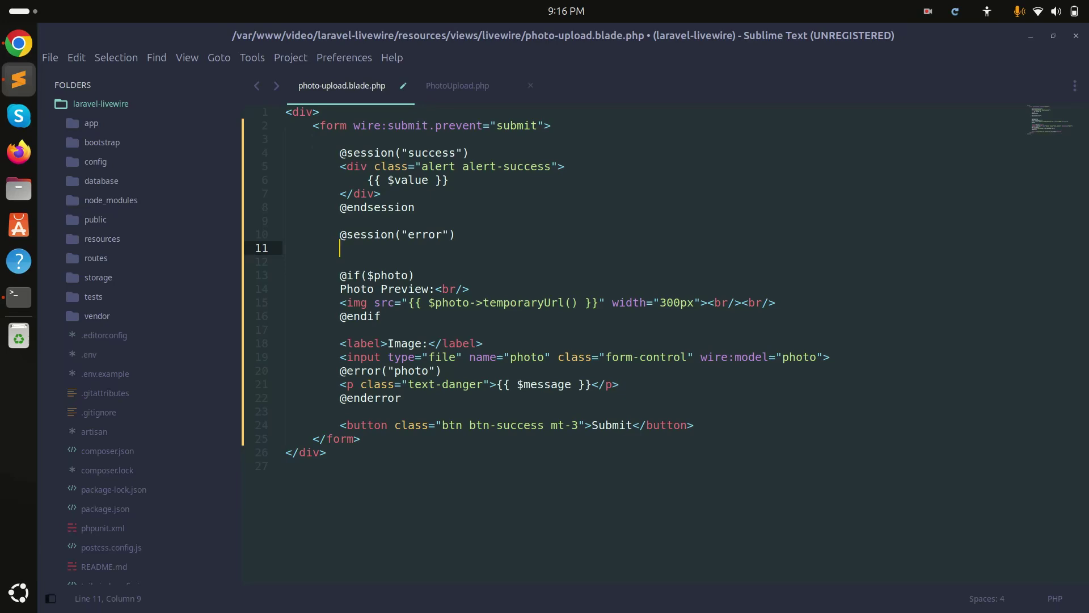
pyautogui.write('@endses')
pyautogui.write('sion')
pyautogui.press('Up')
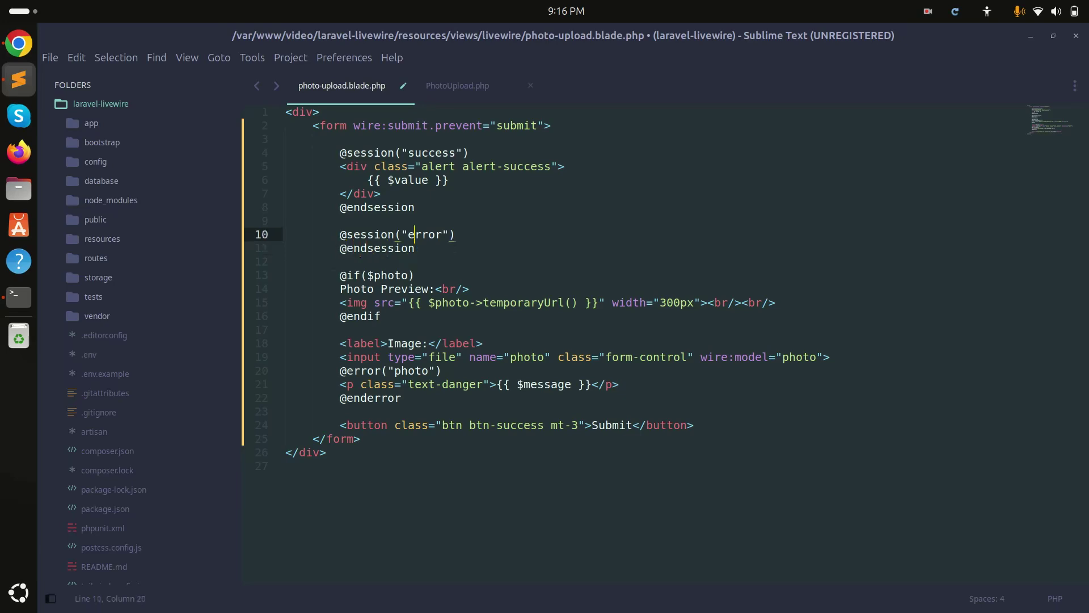
# Put an alert-danger div showing {{ $value }} inside the error block and save the view
pyautogui.click(523, 229)
pyautogui.press('Return')
pyautogui.write('div')
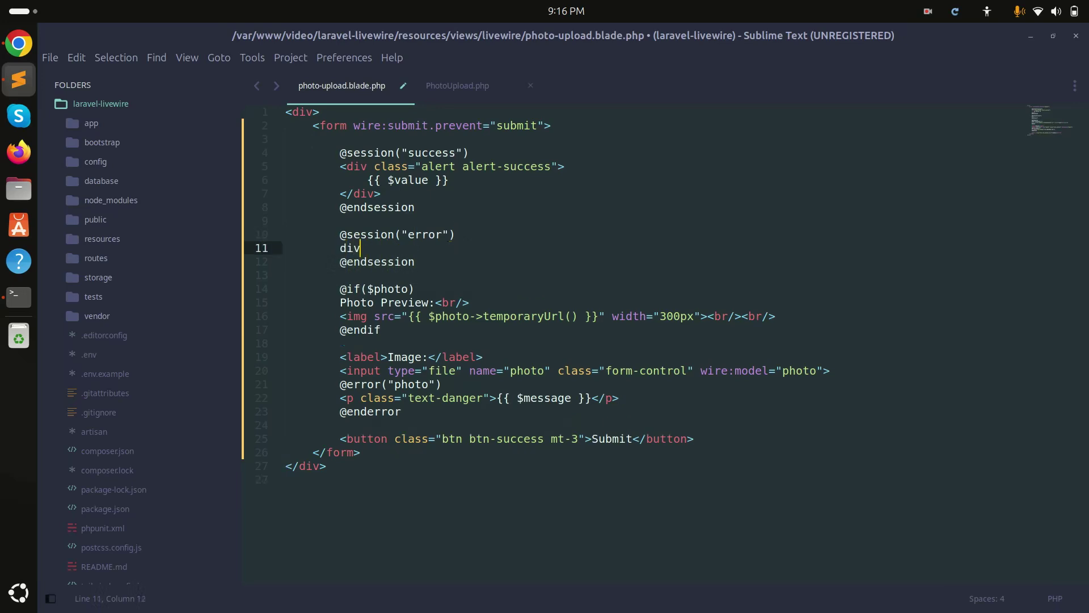
pyautogui.press('Tab')
pyautogui.write('cl')
pyautogui.press('Return')
pyautogui.write('ass="a">')
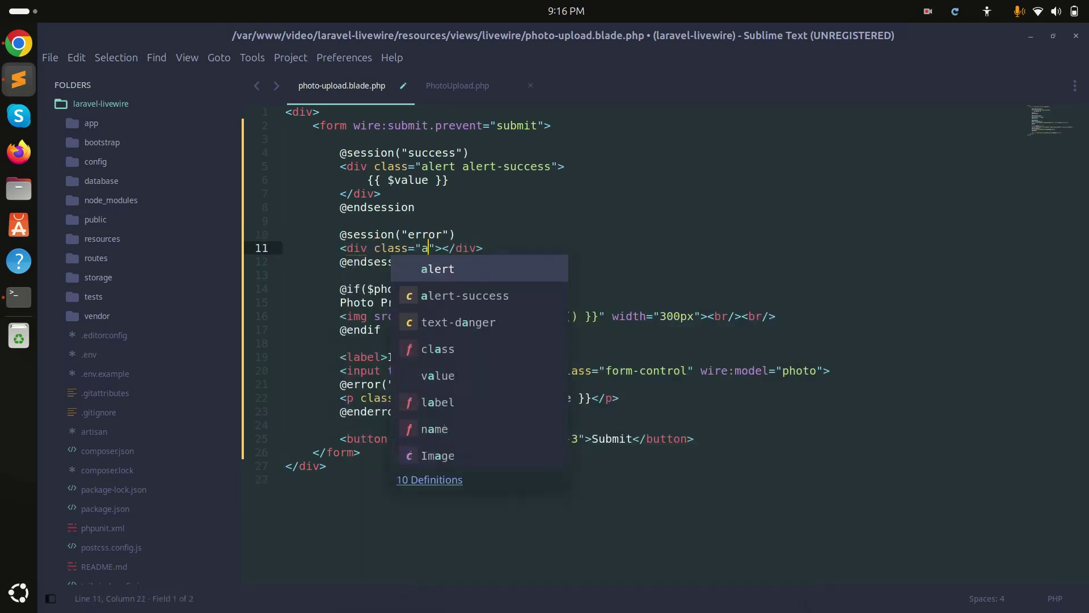
pyautogui.write('lert alert-d')
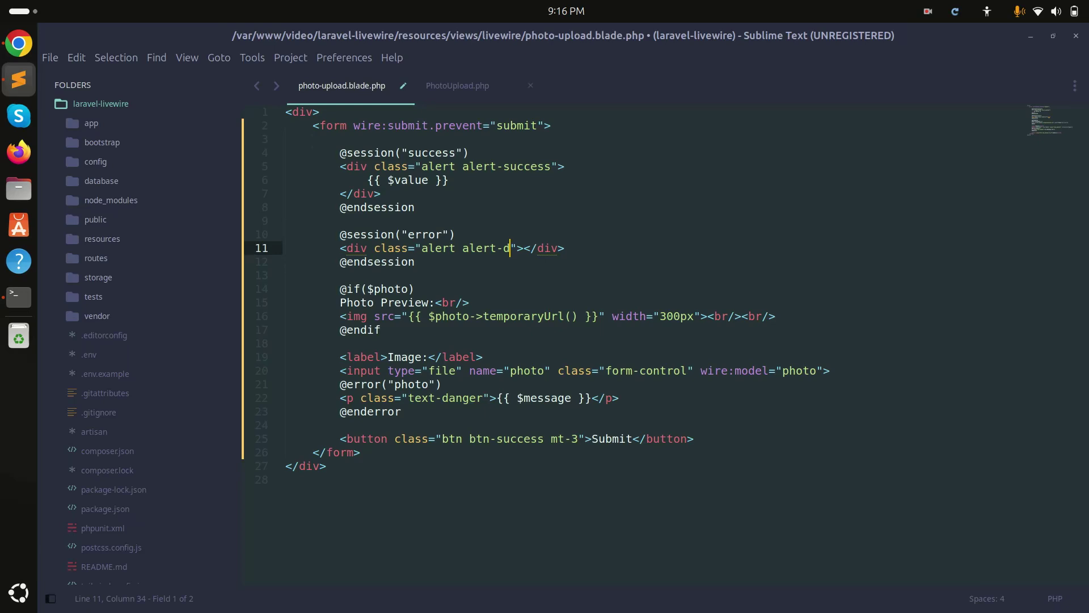
pyautogui.write('anger')
pyautogui.press('Right')
pyautogui.press('Right')
pyautogui.press('Return')
pyautogui.write('{')
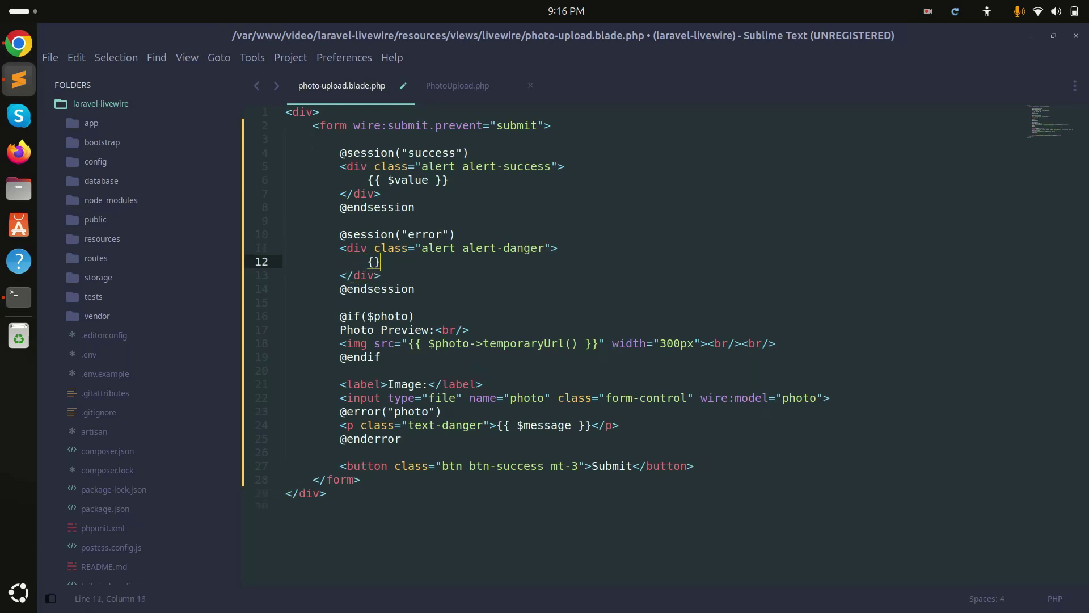
pyautogui.write('{')
pyautogui.press('Left')
pyautogui.write('$')
pyautogui.write('value')
pyautogui.hotkey('ctrl', 's')
# Delete the success flash line from PhotoUpload.php and save it
pyautogui.hotkey('ctrl', 'Tab')
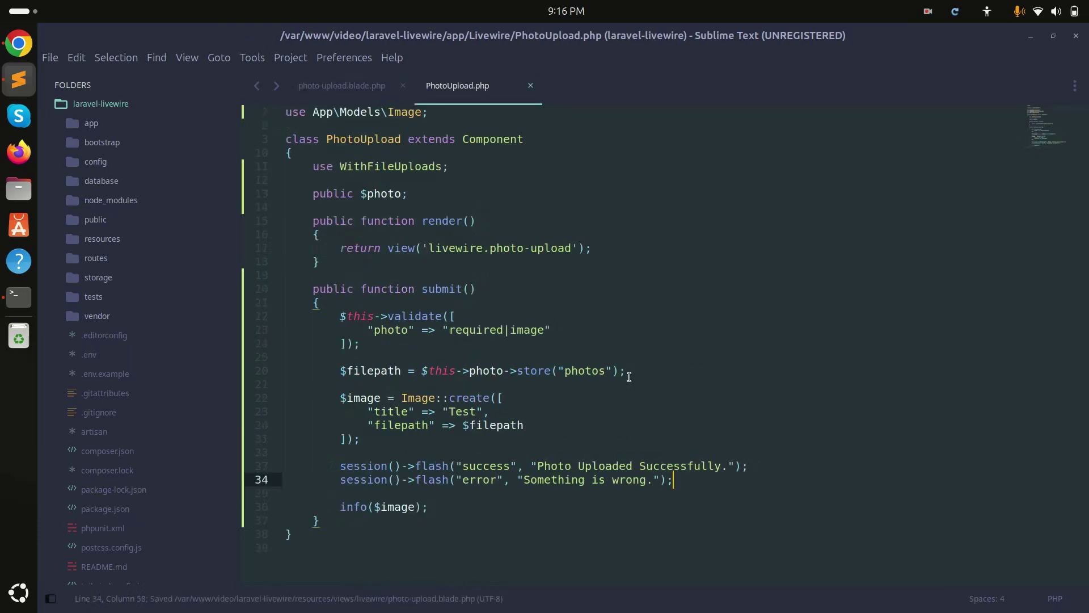
pyautogui.click(791, 470)
pyautogui.hotkey('shift', 'Up')
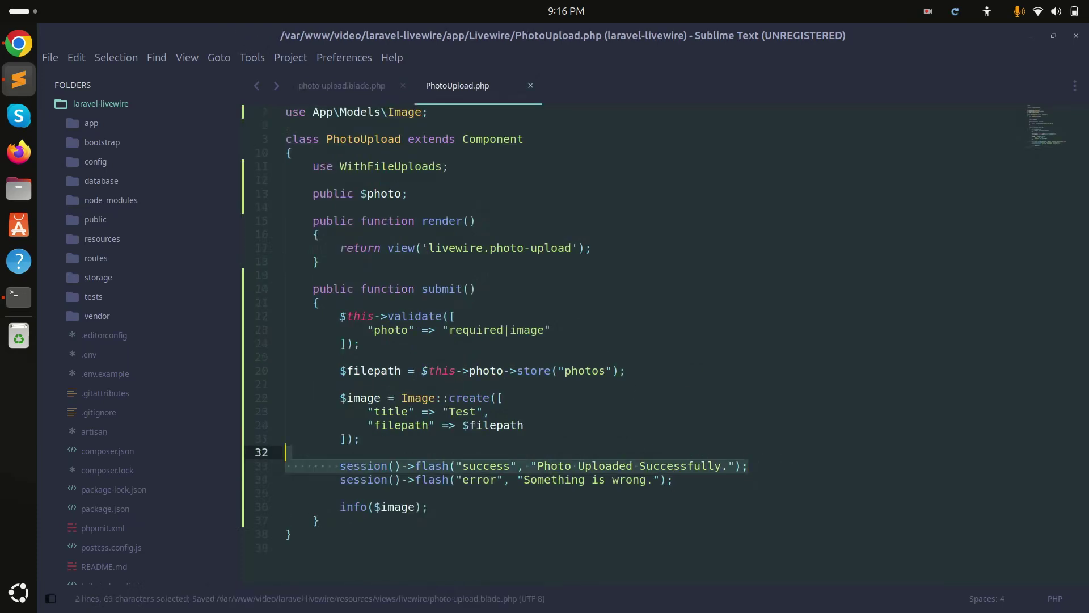
pyautogui.press('BackSpace')
pyautogui.hotkey('ctrl', 's')
# Reload the upload page in Chrome and choose haribhai-thumbnail.png again
pyautogui.hotkey('alt', 'Tab')
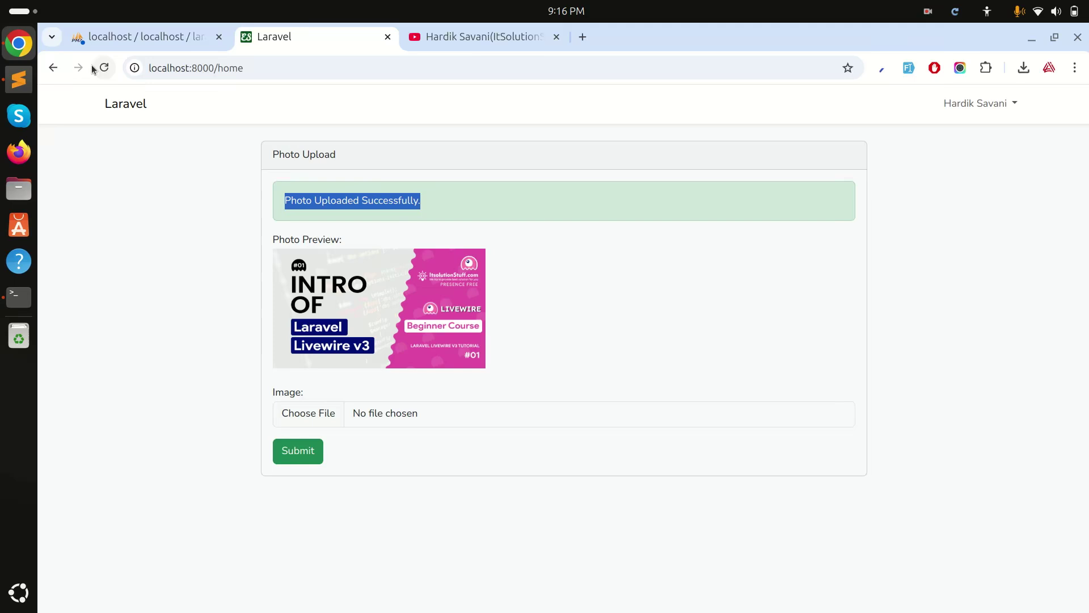
pyautogui.click(104, 67)
pyautogui.click(328, 217)
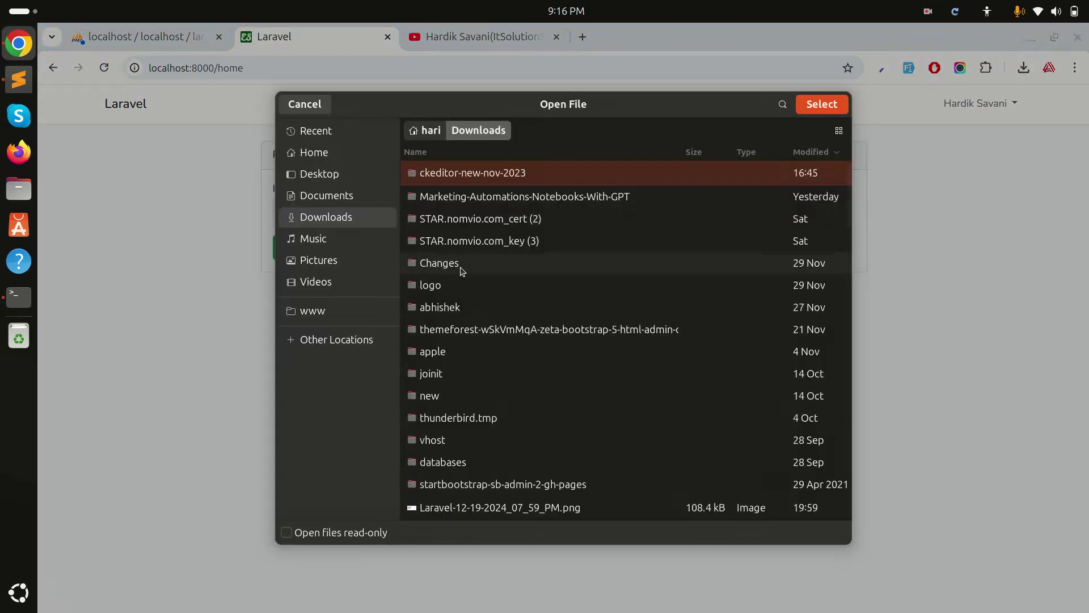
pyautogui.scroll(-3, 490, 375)
pyautogui.scroll(-2, 498, 397)
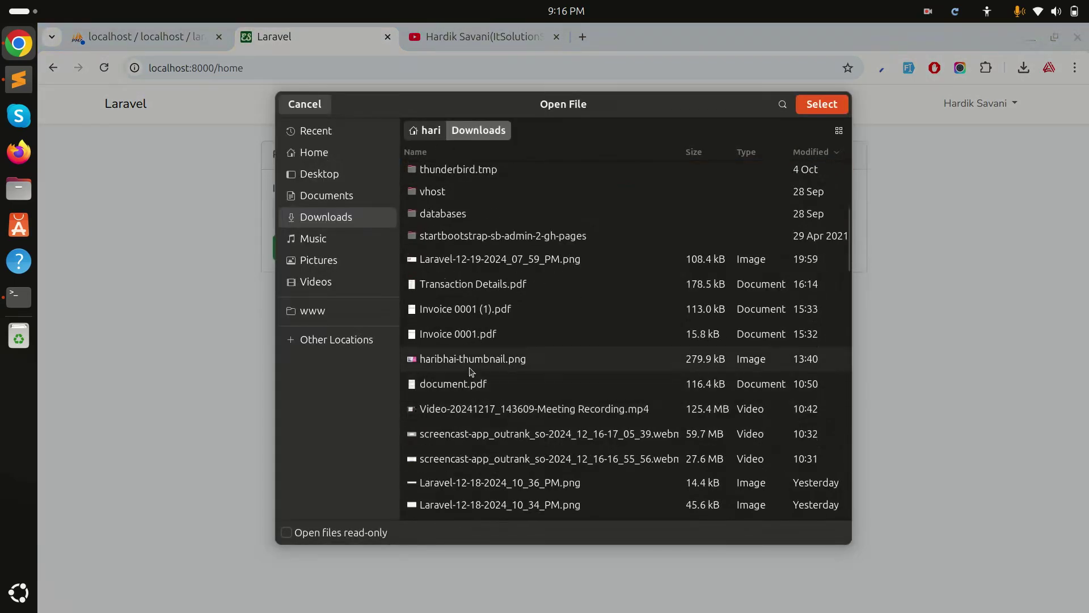
pyautogui.doubleClick(443, 357)
pyautogui.click(300, 408)
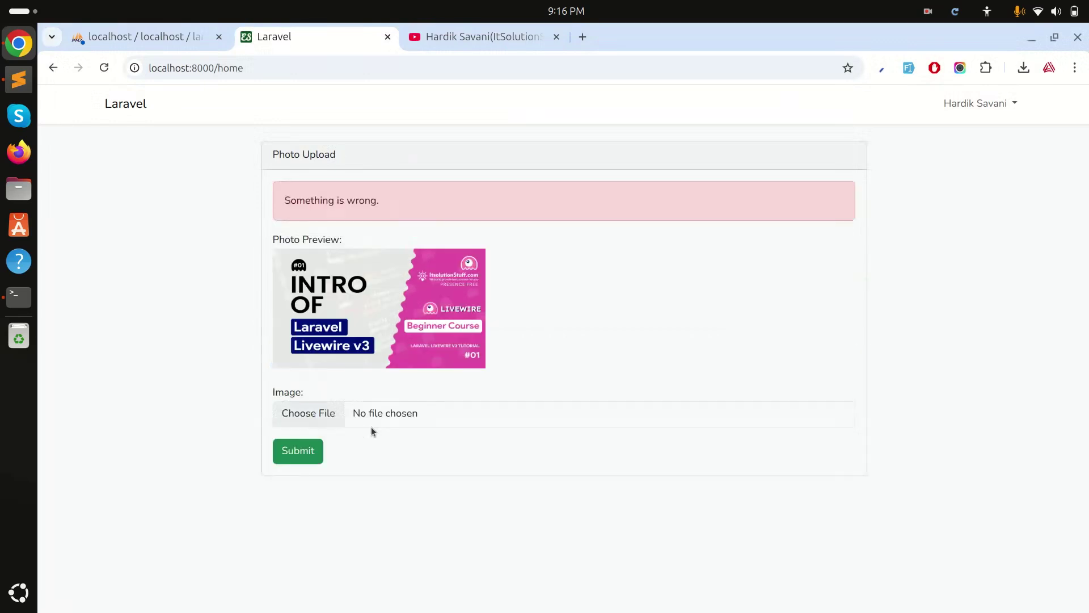
pyautogui.moveTo(285, 201); pyautogui.dragTo(441, 200)
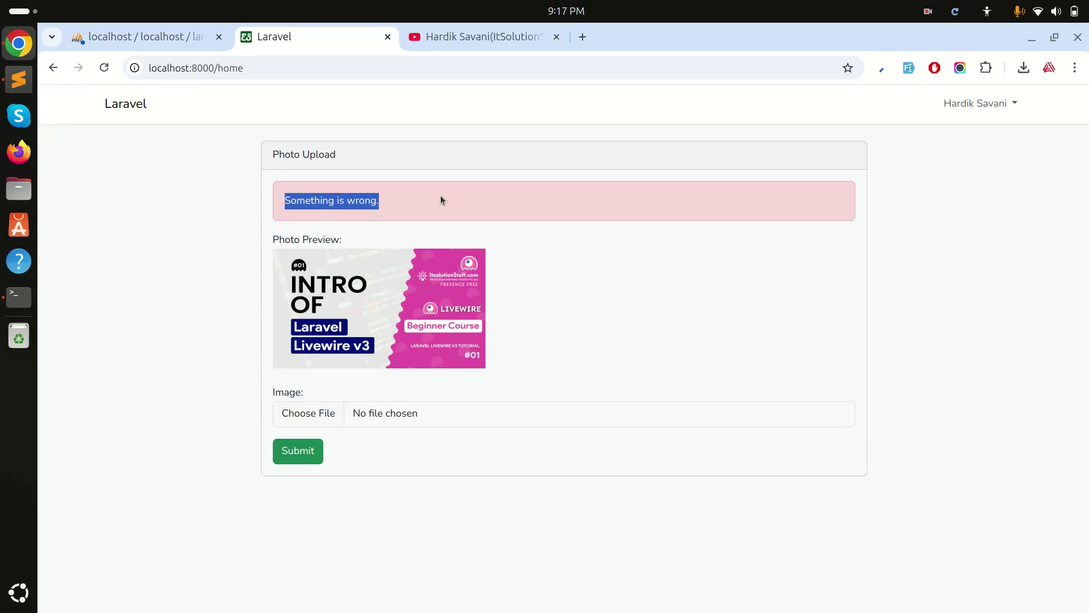
pyautogui.click(491, 226)
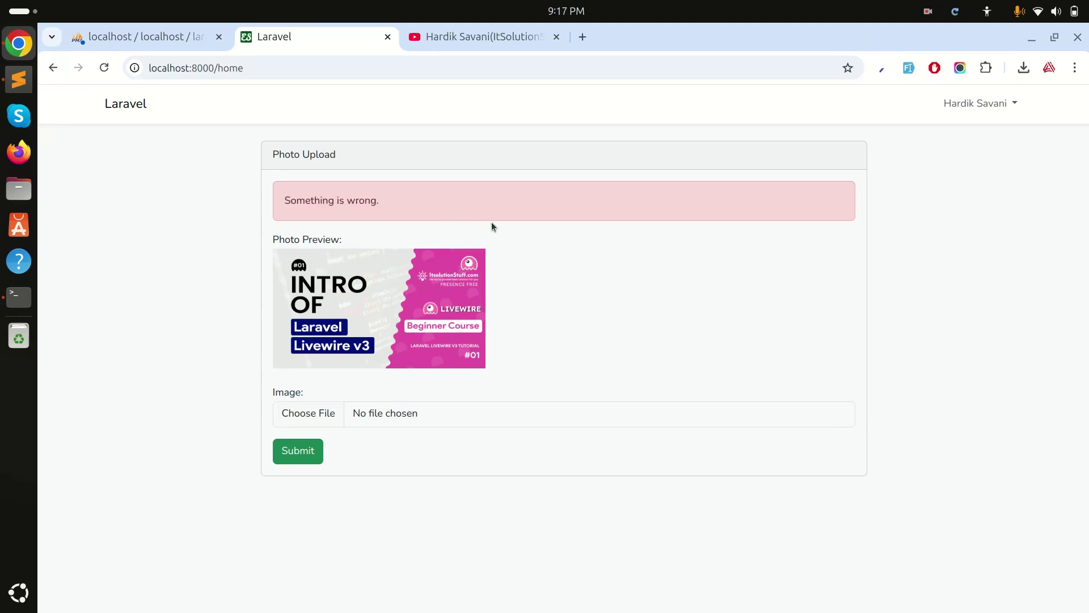